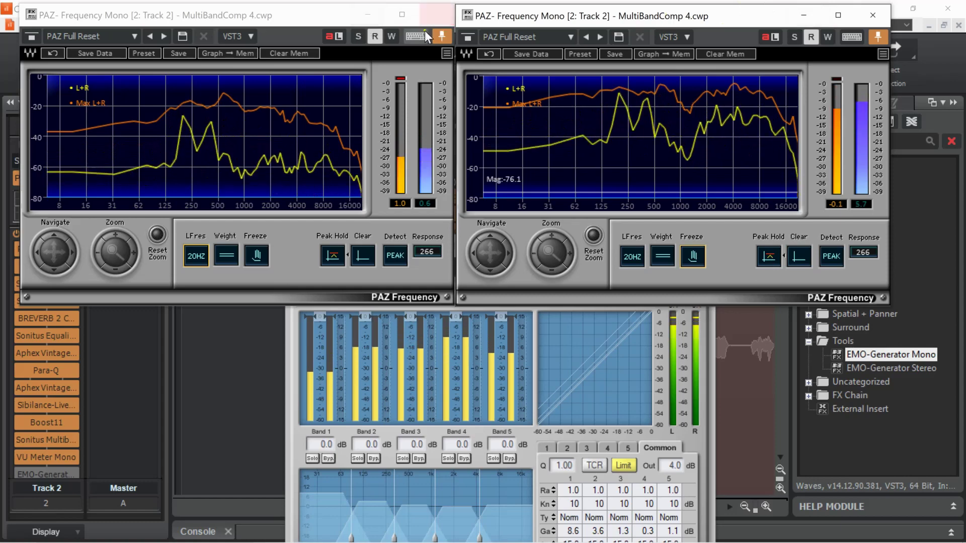
# Step: Minimize the PAZ Frequency window without the frozen readout and the Sonitus Multiband window, keeping the other PAZ analyzer open
pyautogui.click(374, 16)
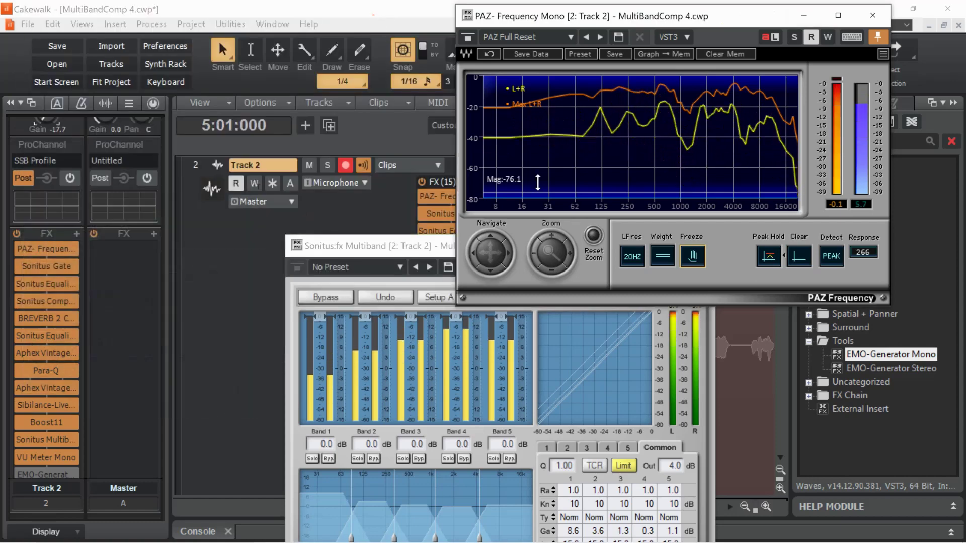
pyautogui.click(297, 268)
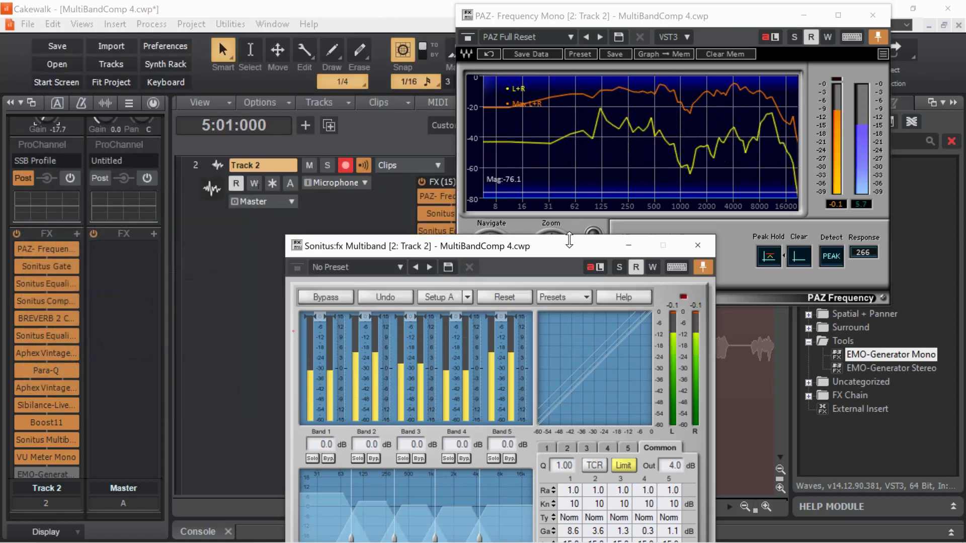
pyautogui.click(628, 247)
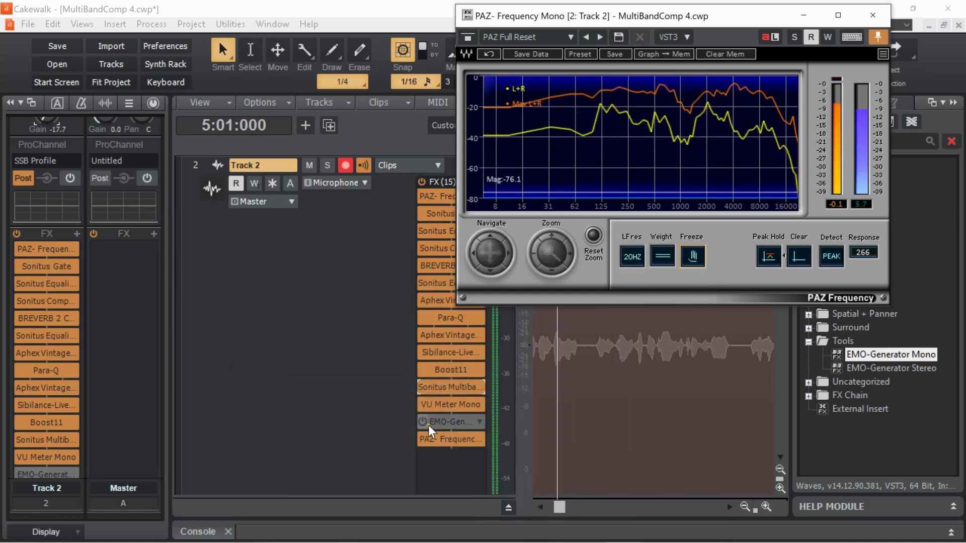
# Step: Open the EMO-Generator Mono effect from Track 2's FX rack and place its window beside the PAZ Frequency analyzer
pyautogui.click(441, 421)
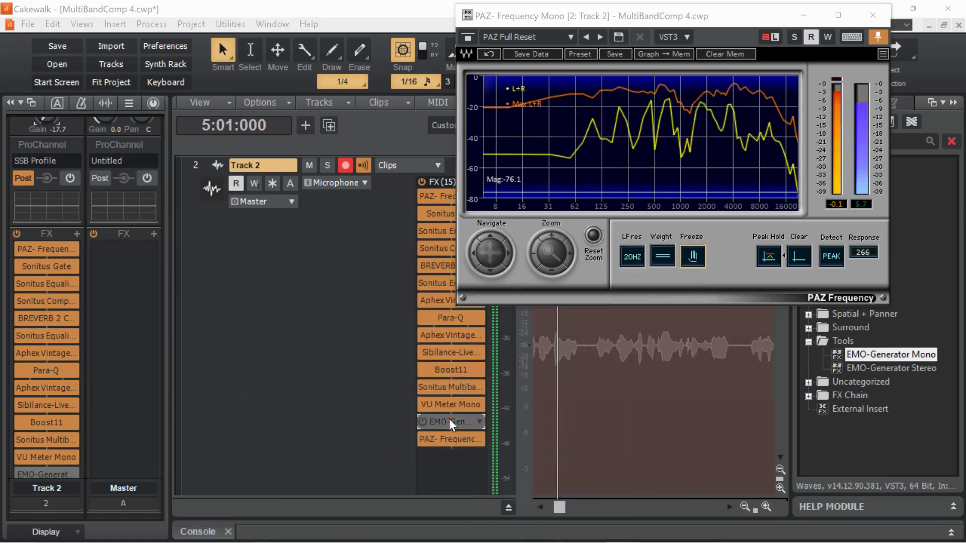
pyautogui.doubleClick(449, 422)
pyautogui.moveTo(727, 19); pyautogui.dragTo(334, 16)
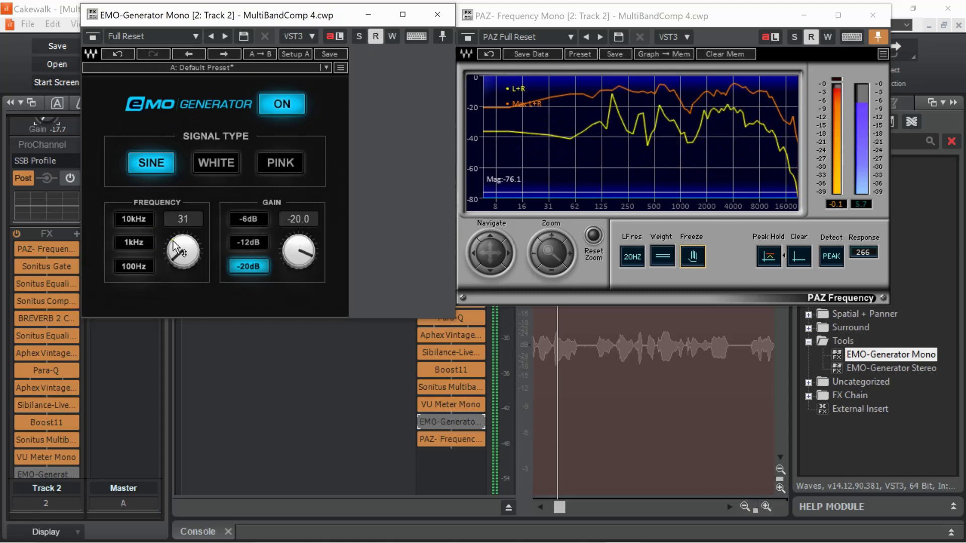
# Step: Set the EMO-Generator's sine frequency to 62 Hz and enable the effect in Track 2's FX rack
pyautogui.click(192, 220)
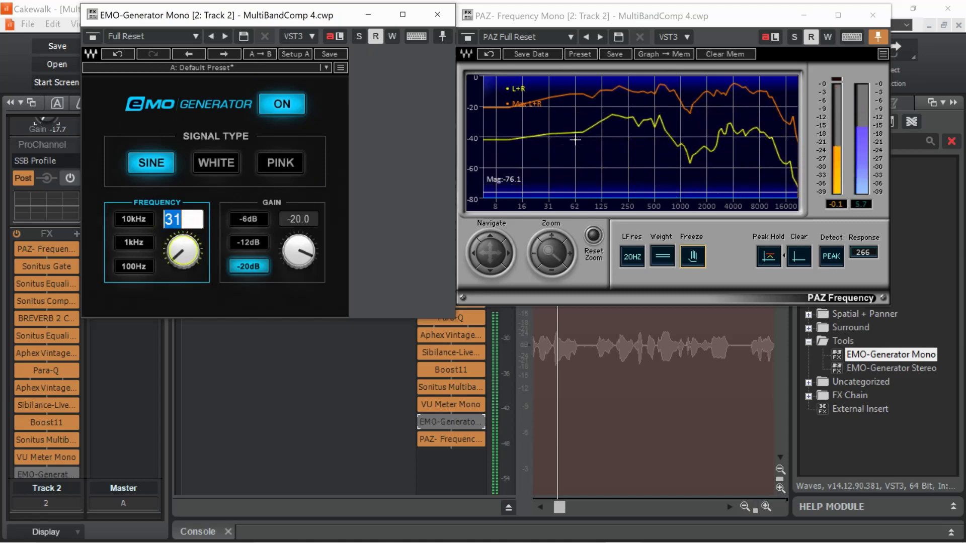
pyautogui.write('62')
pyautogui.press('Return')
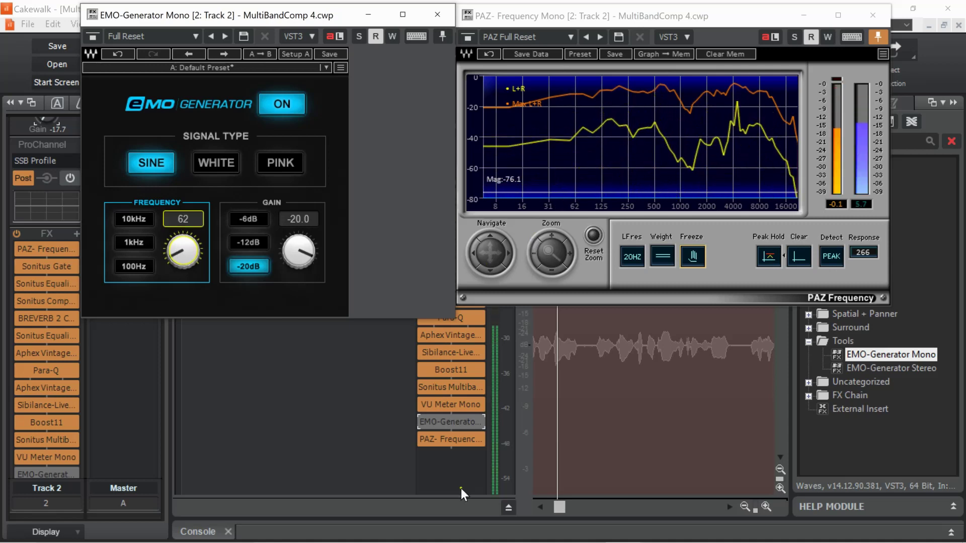
pyautogui.click(423, 421)
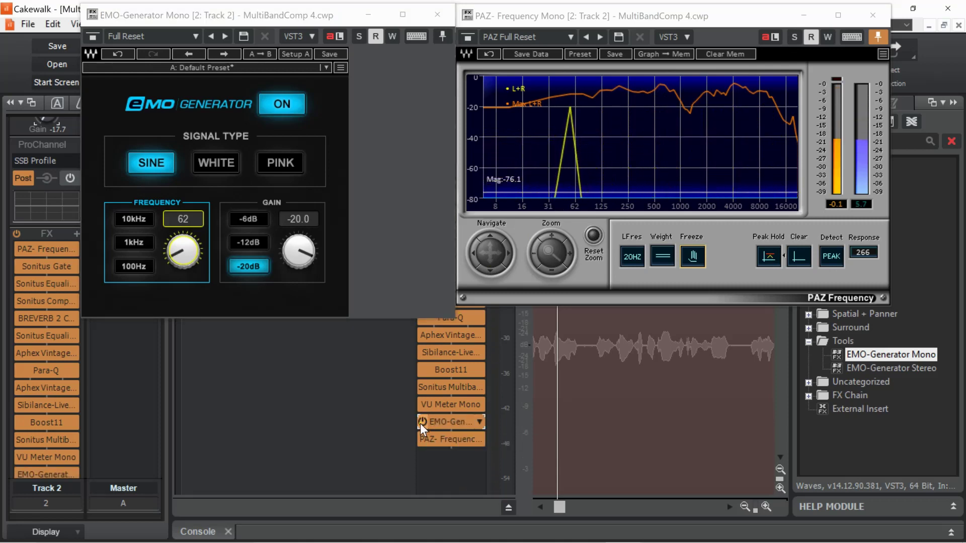
pyautogui.click(422, 423)
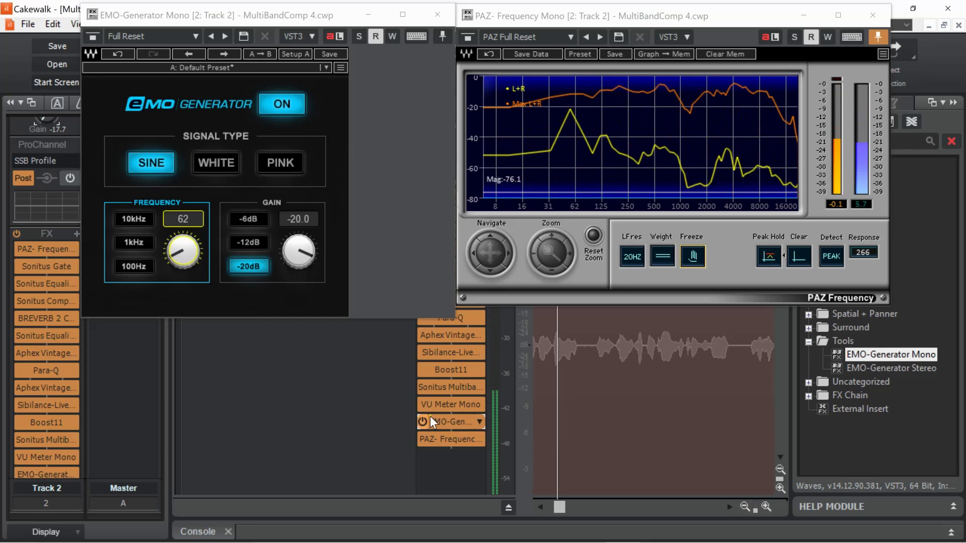
# Step: Set the PAZ analyzer's low-frequency resolution to 10 Hz, freeze its graph and bypass the EMO-Generator
pyautogui.click(639, 255)
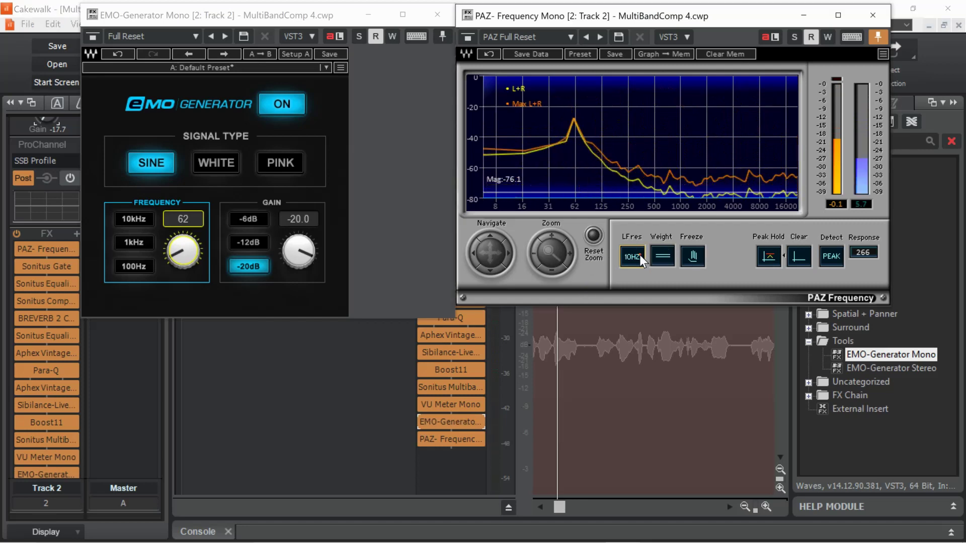
pyautogui.click(638, 257)
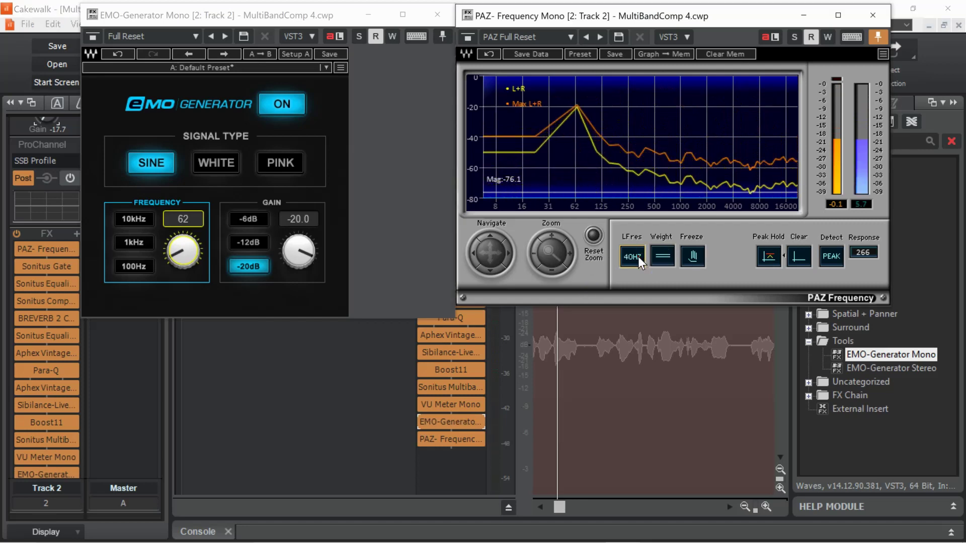
pyautogui.click(637, 257)
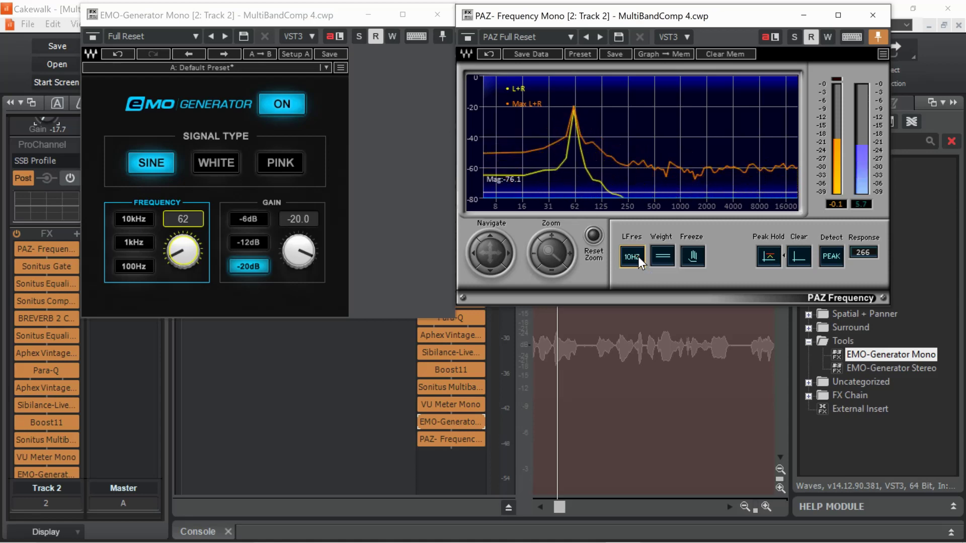
pyautogui.click(694, 257)
pyautogui.click(422, 424)
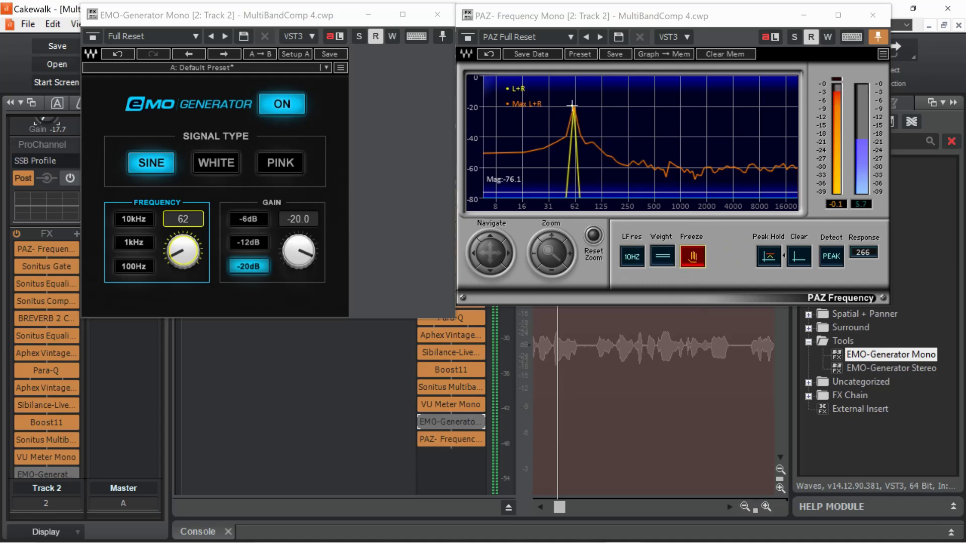
# Step: Examine the frozen 62 Hz peak up close on the PAZ graph, and restore the full frequency range
pyautogui.click(569, 252)
pyautogui.click(568, 253)
pyautogui.click(568, 253)
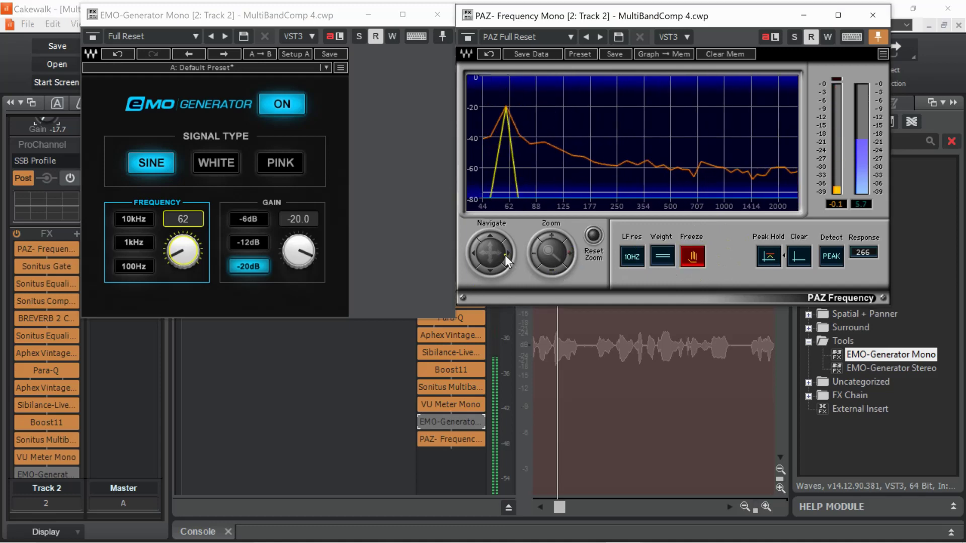
pyautogui.moveTo(472, 255); pyautogui.dragTo(472, 251)
pyautogui.moveTo(570, 254); pyautogui.dragTo(569, 251)
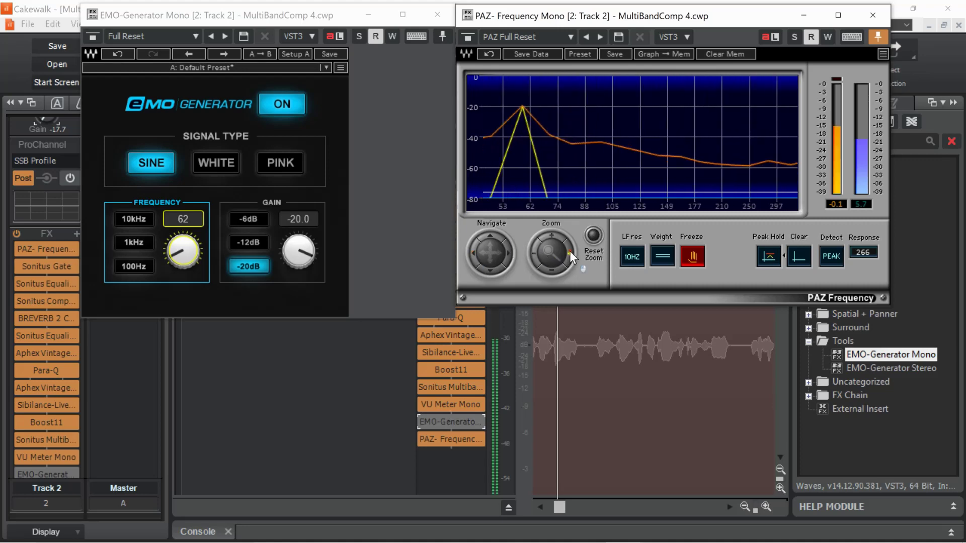
pyautogui.moveTo(471, 253); pyautogui.dragTo(478, 253)
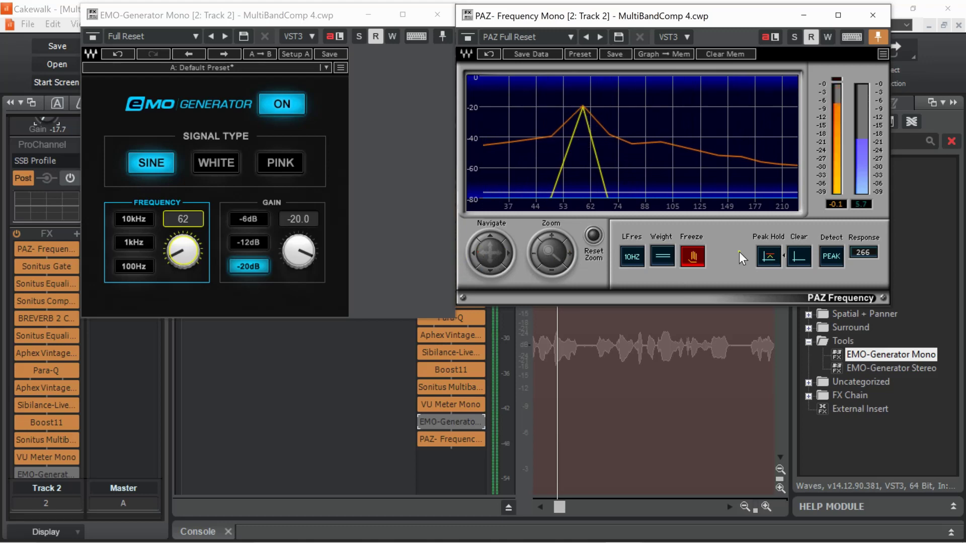
pyautogui.moveTo(531, 254); pyautogui.dragTo(532, 254)
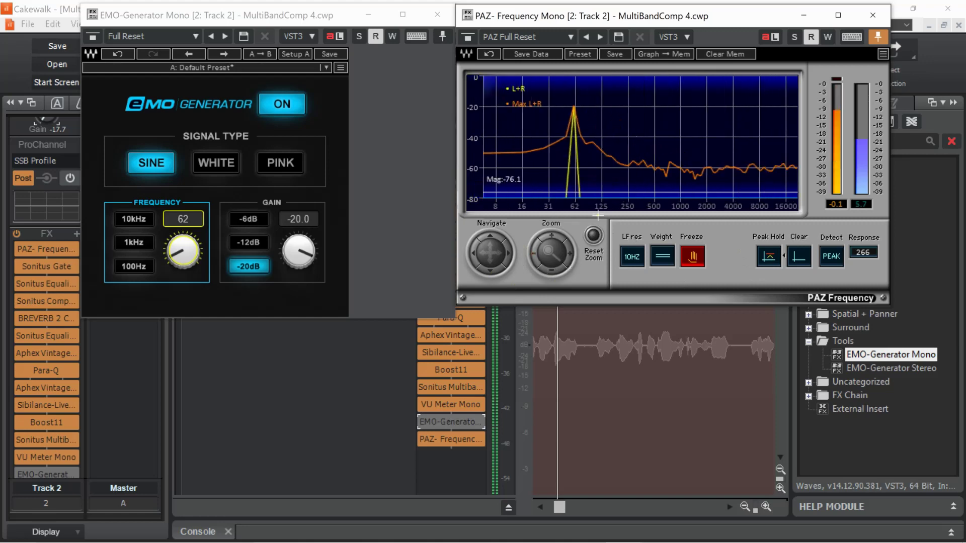
# Step: Unfreeze the PAZ graph and enable the EMO-Generator with its sine frequency set to 125 Hz
pyautogui.click(691, 254)
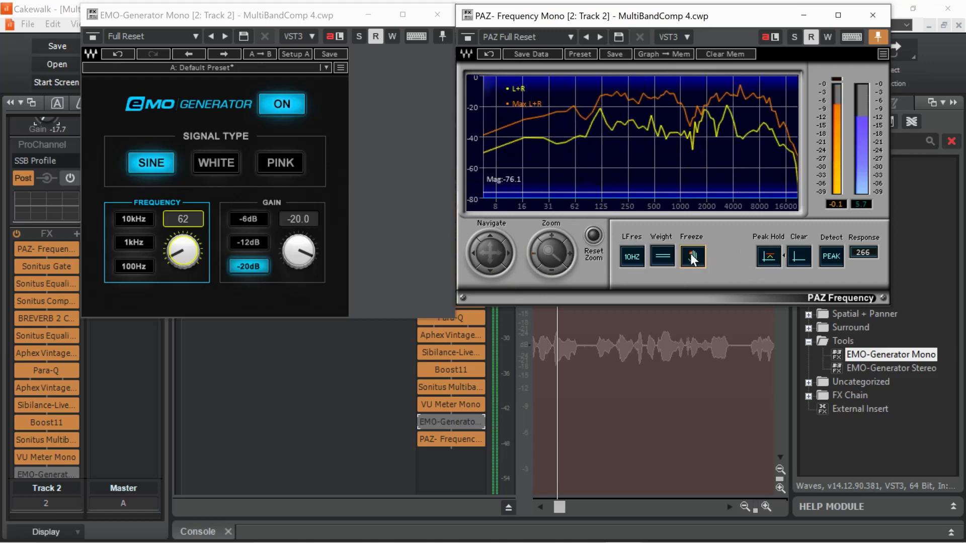
pyautogui.click(189, 217)
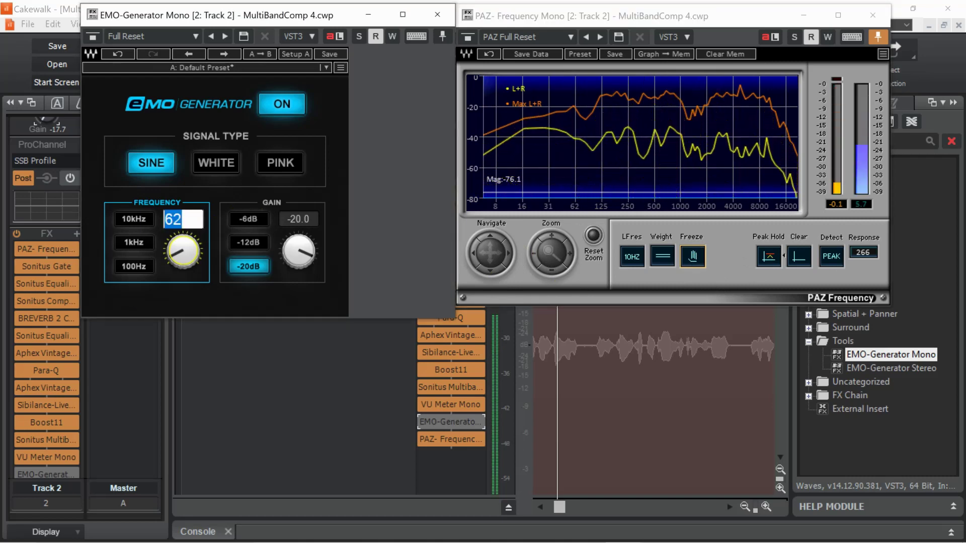
pyautogui.write('125')
pyautogui.press('Return')
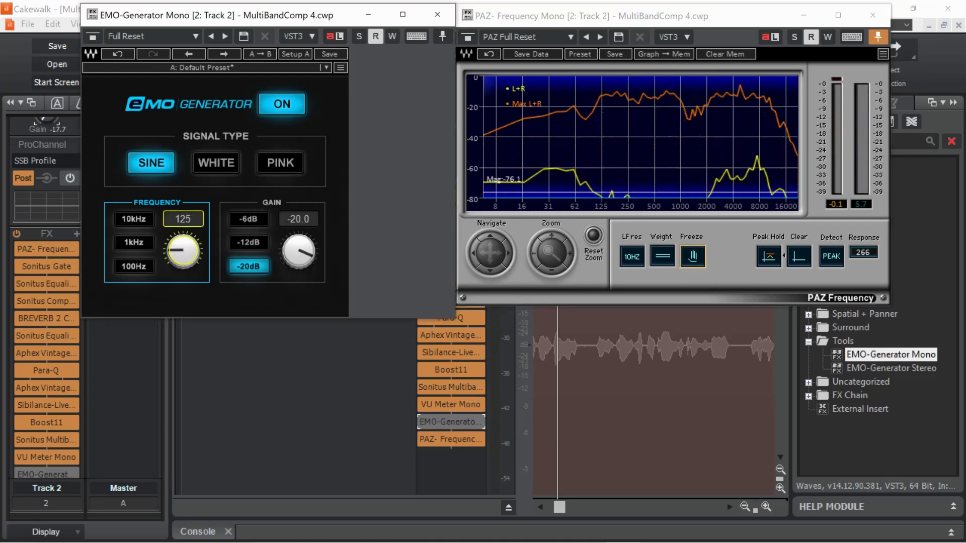
pyautogui.click(421, 420)
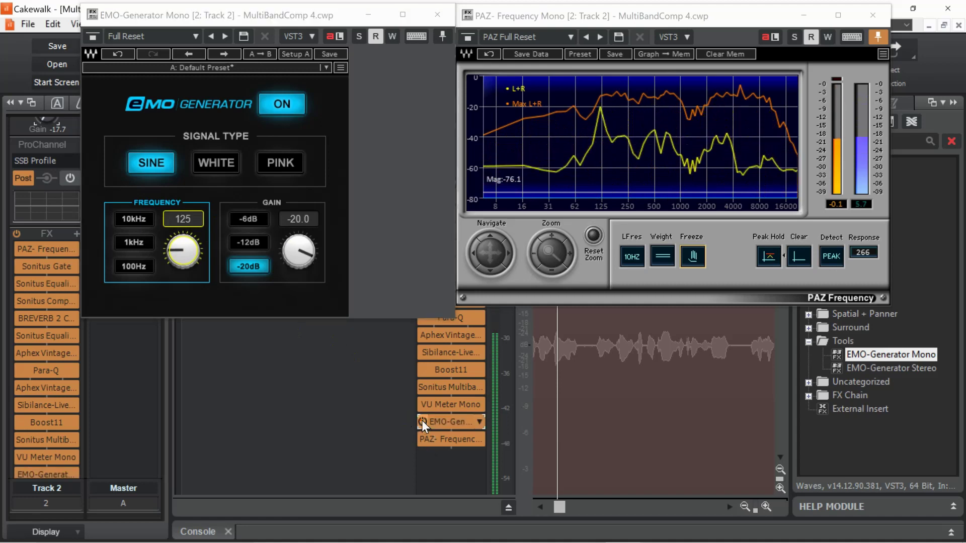
# Step: Set the PAZ analyzer's low-frequency resolution to 20 Hz, freeze the 125 Hz tone's graph and bypass the EMO-Generator
pyautogui.click(636, 258)
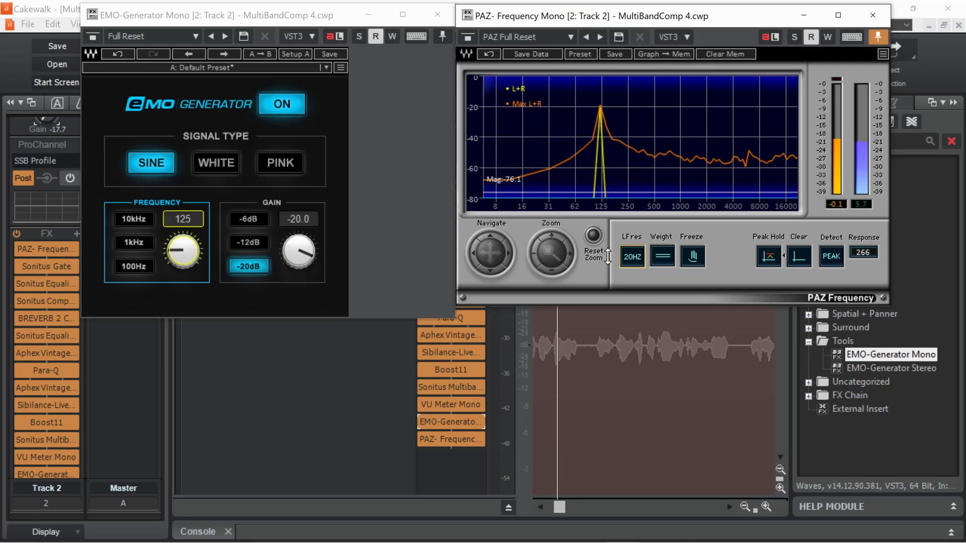
pyautogui.click(694, 258)
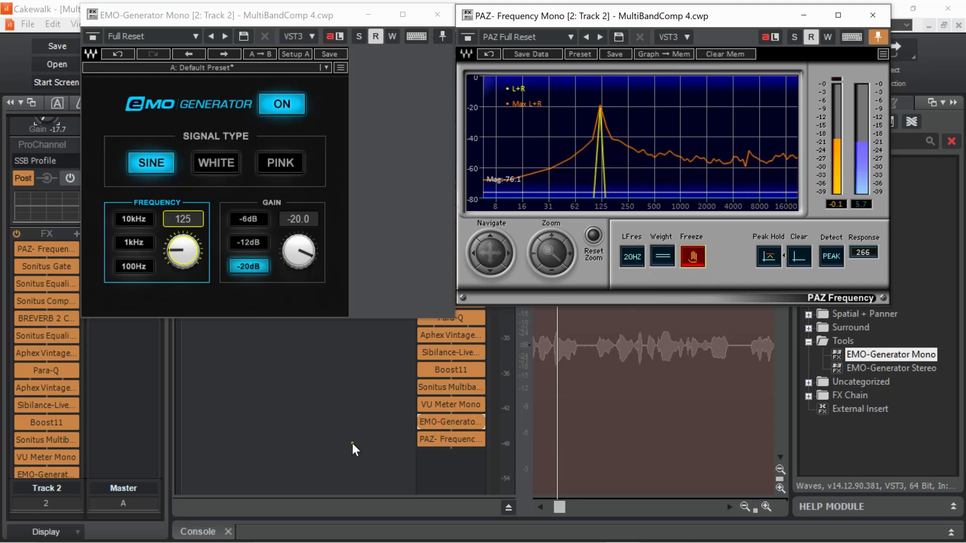
pyautogui.click(417, 422)
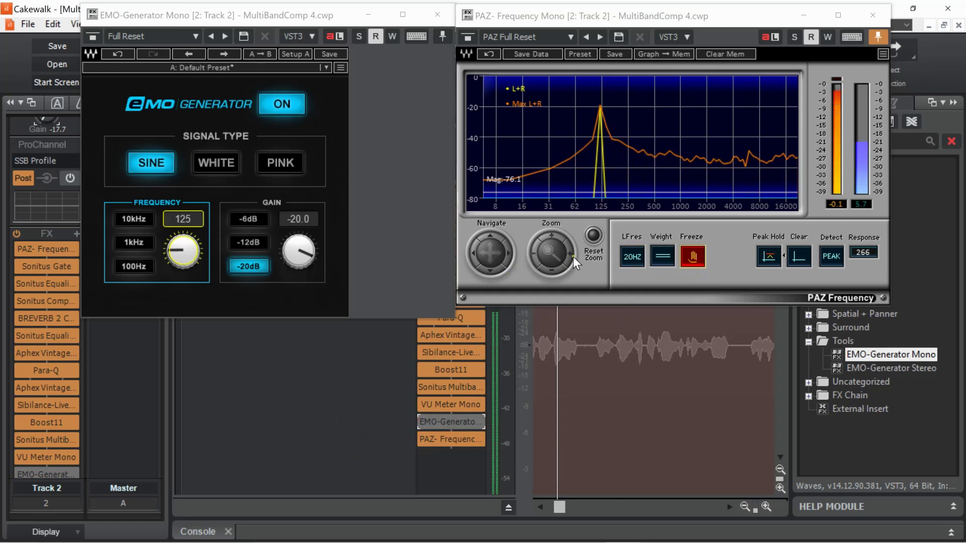
# Step: Magnify the frozen PAZ graph's frequency axis around the 125 Hz peak to examine its width
pyautogui.click(572, 252)
pyautogui.click(571, 250)
pyautogui.click(511, 251)
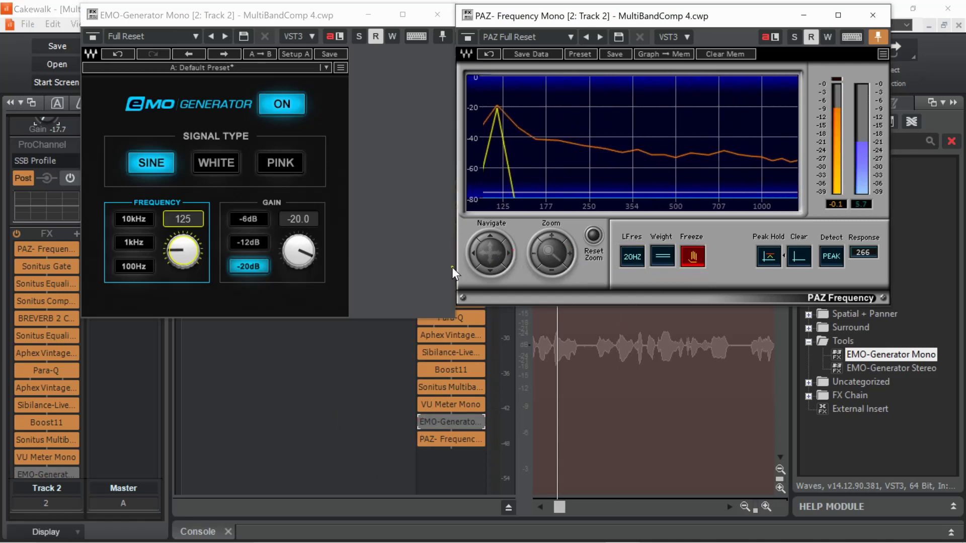
pyautogui.click(476, 255)
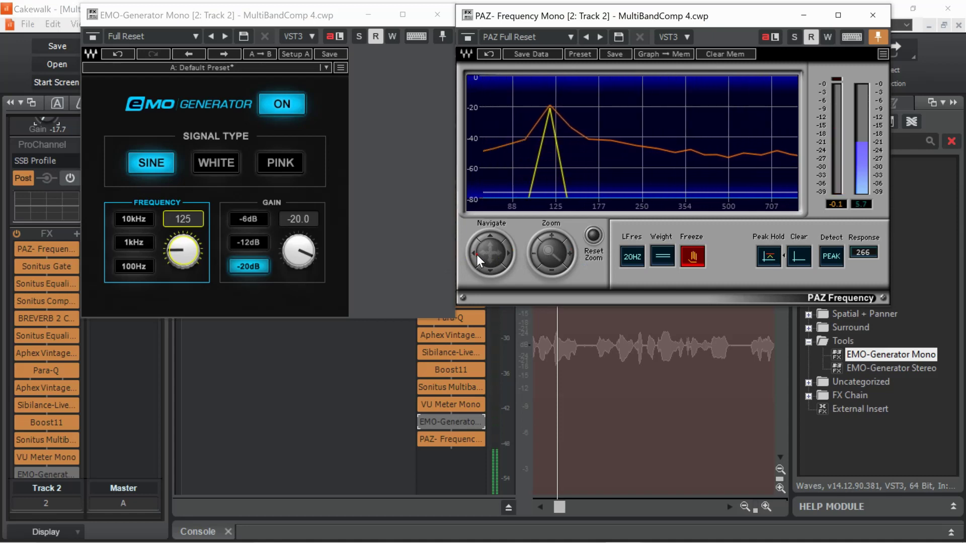
pyautogui.click(476, 255)
pyautogui.click(568, 255)
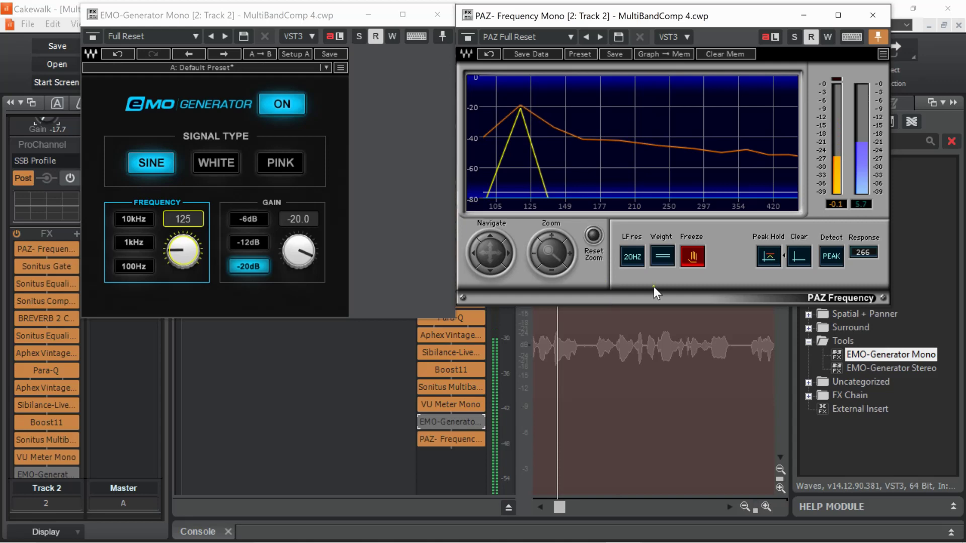
# Step: Unfreeze the PAZ graph and restore its full frequency range
pyautogui.click(694, 258)
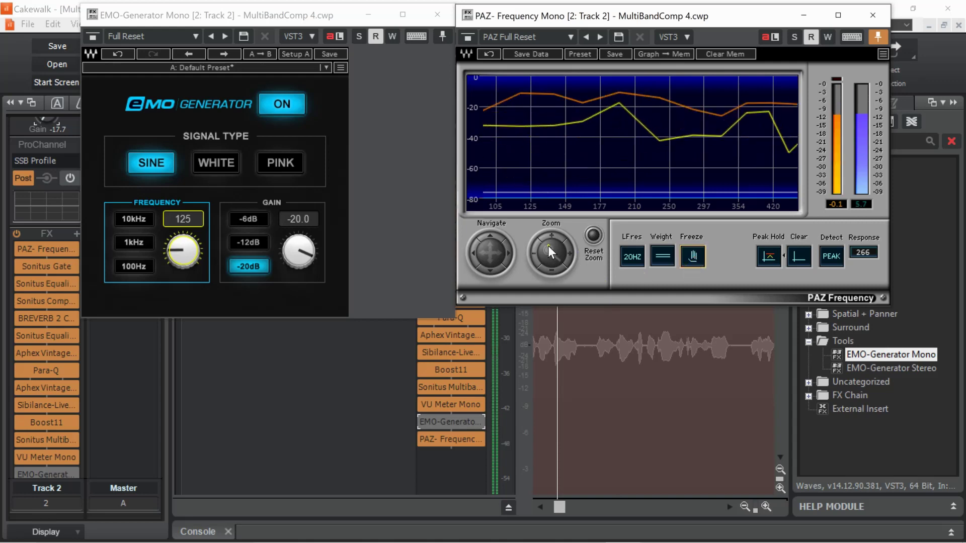
pyautogui.click(534, 255)
pyautogui.click(534, 255)
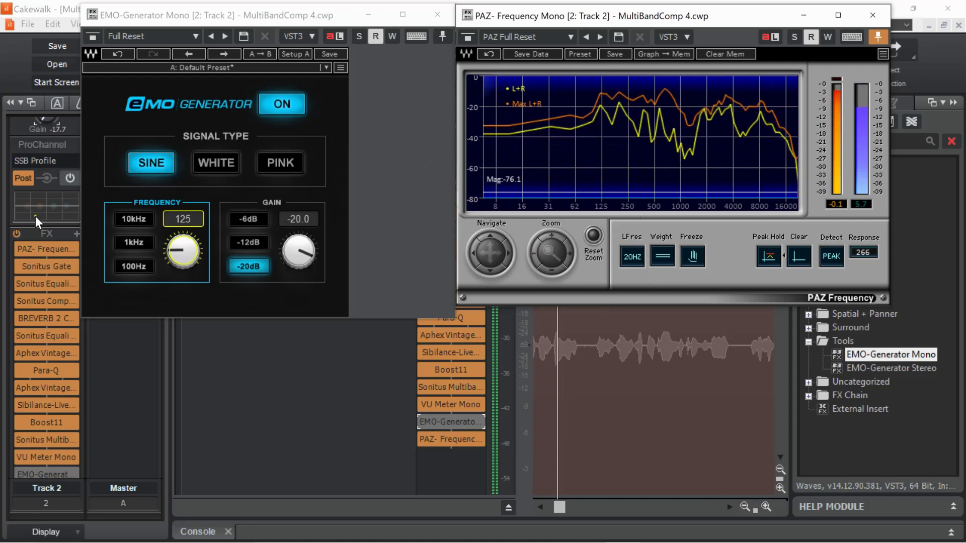
# Step: Set the EMO-Generator's sine frequency to 250 Hz and enable the effect in Track 2's FX rack
pyautogui.click(189, 218)
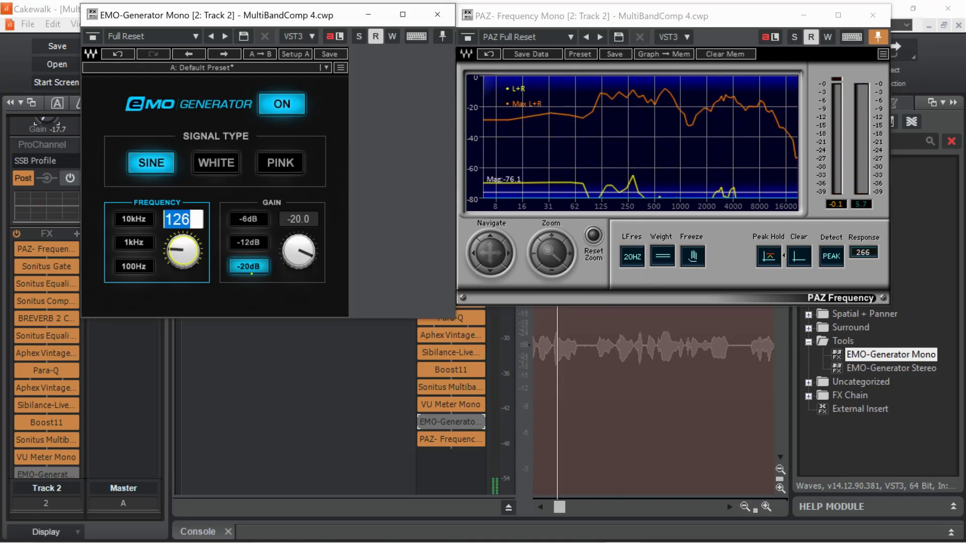
pyautogui.write('250')
pyautogui.press('Return')
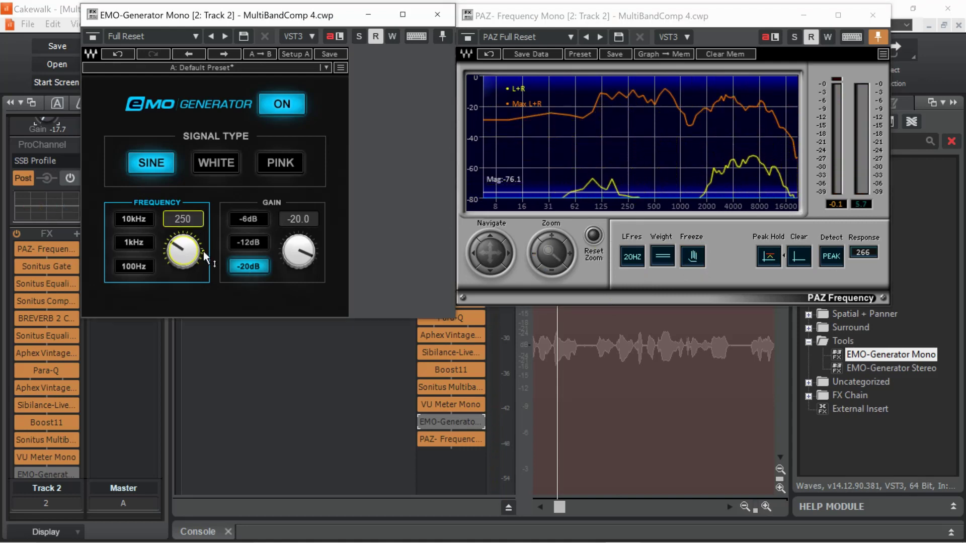
pyautogui.click(422, 422)
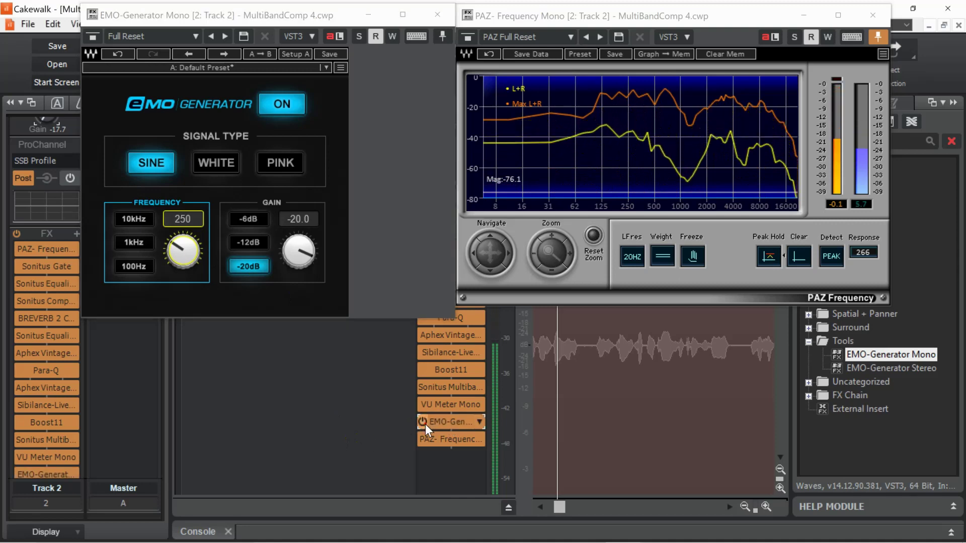
# Step: Set the PAZ analyzer's low-frequency resolution to 10 Hz, freeze the 250 Hz tone's graph and bypass the EMO-Generator
pyautogui.click(638, 253)
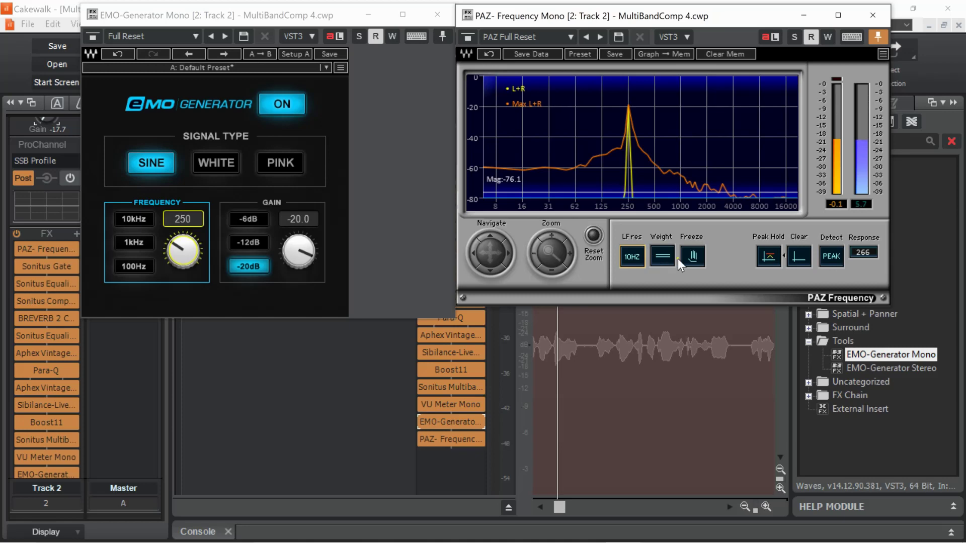
pyautogui.click(692, 257)
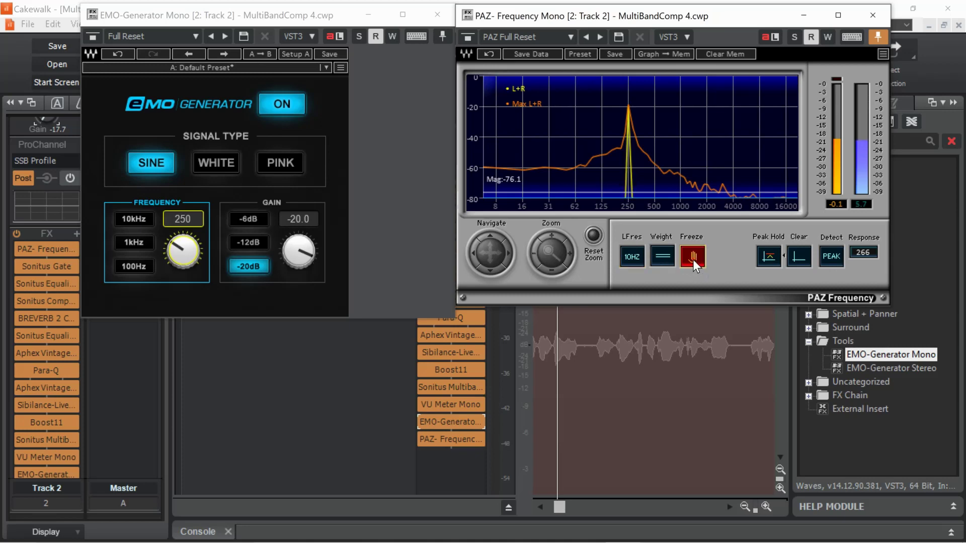
pyautogui.click(423, 422)
# Step: Magnify the frozen PAZ graph's frequency axis around the 250 Hz peak, then restore the full range and unfreeze the graph
pyautogui.moveTo(571, 255); pyautogui.dragTo(568, 245)
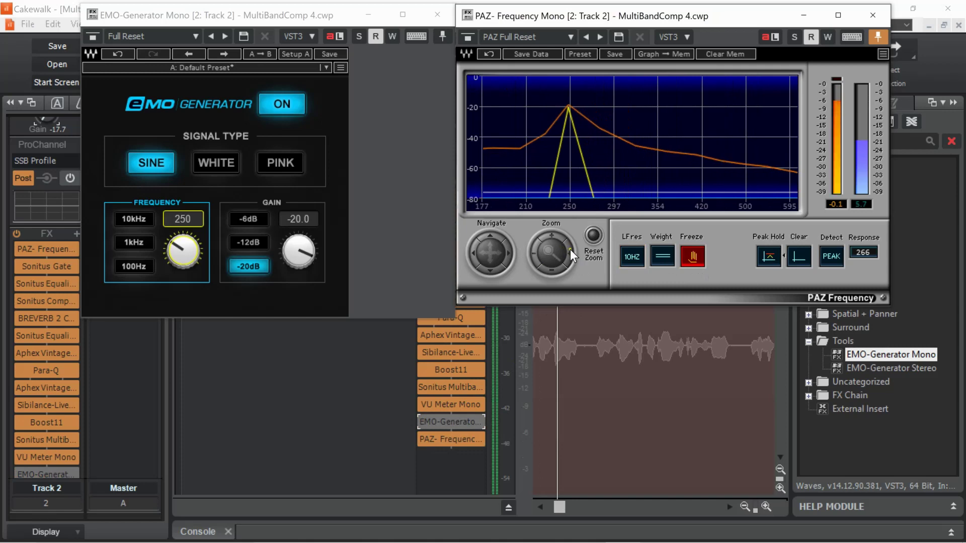
pyautogui.click(536, 254)
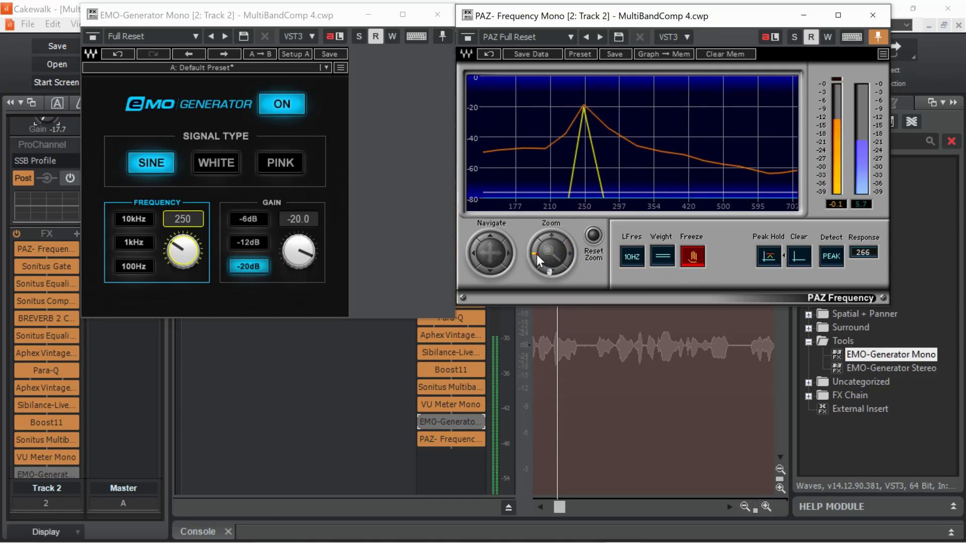
pyautogui.moveTo(536, 254); pyautogui.dragTo(536, 254)
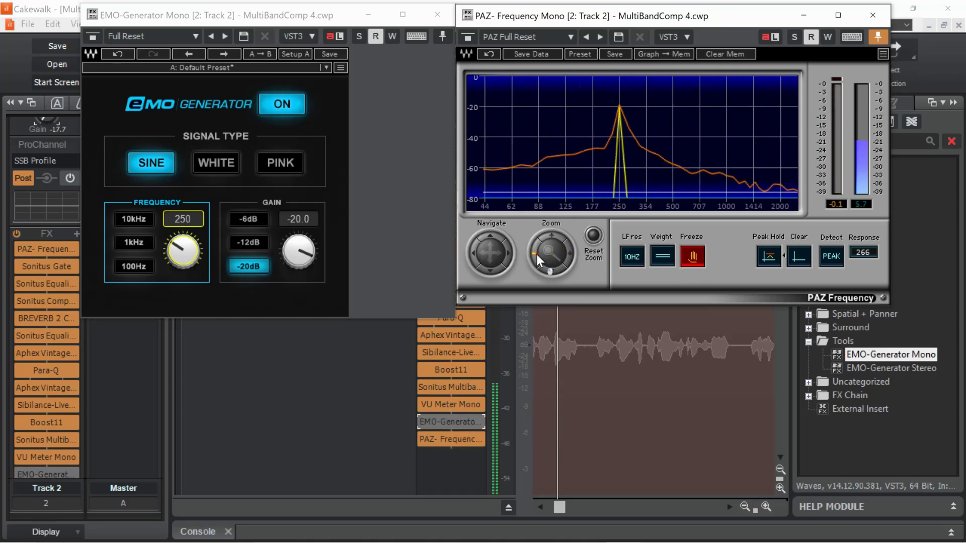
pyautogui.click(692, 256)
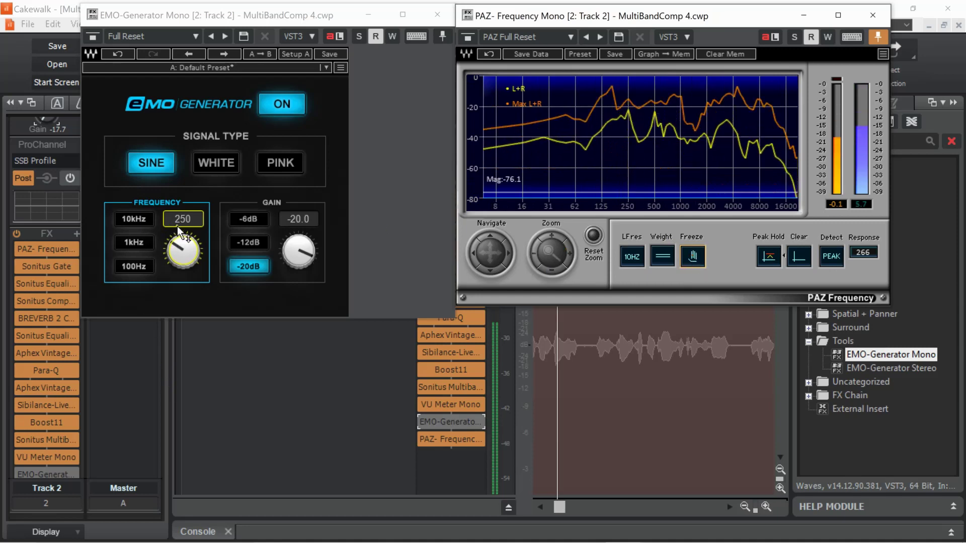
# Step: Set the EMO-Generator's sine frequency to 500 Hz and briefly enable the effect in Track 2's FX rack to view its PAZ peak
pyautogui.click(194, 219)
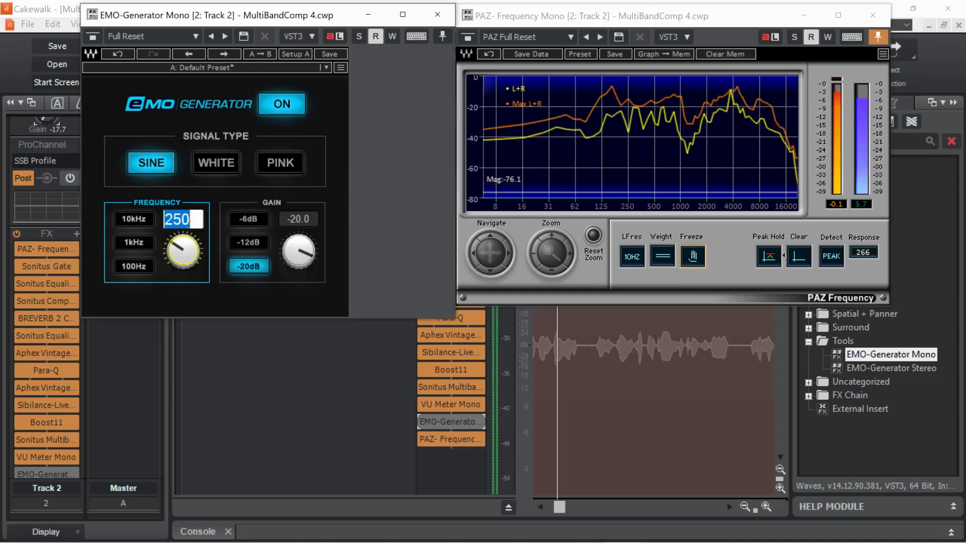
pyautogui.write('500')
pyautogui.press('Return')
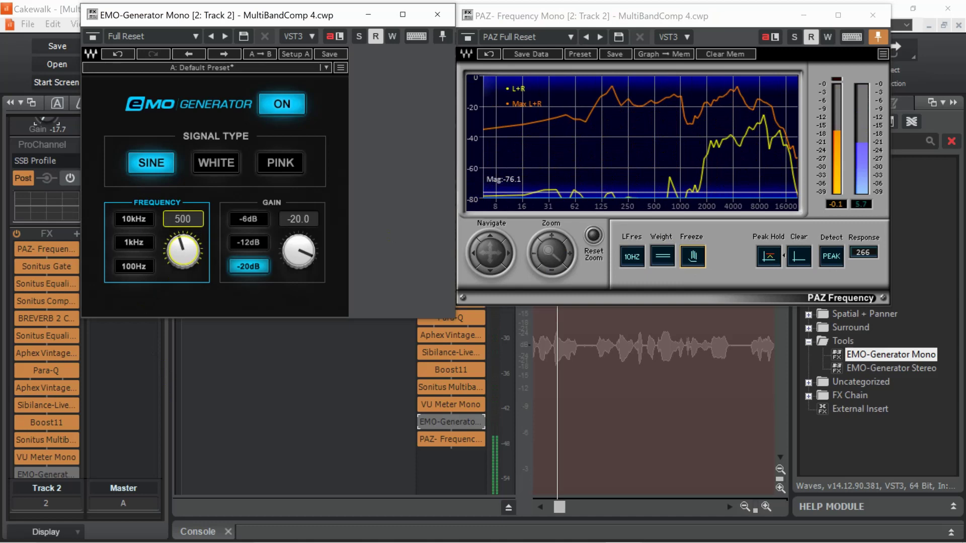
pyautogui.press('space')
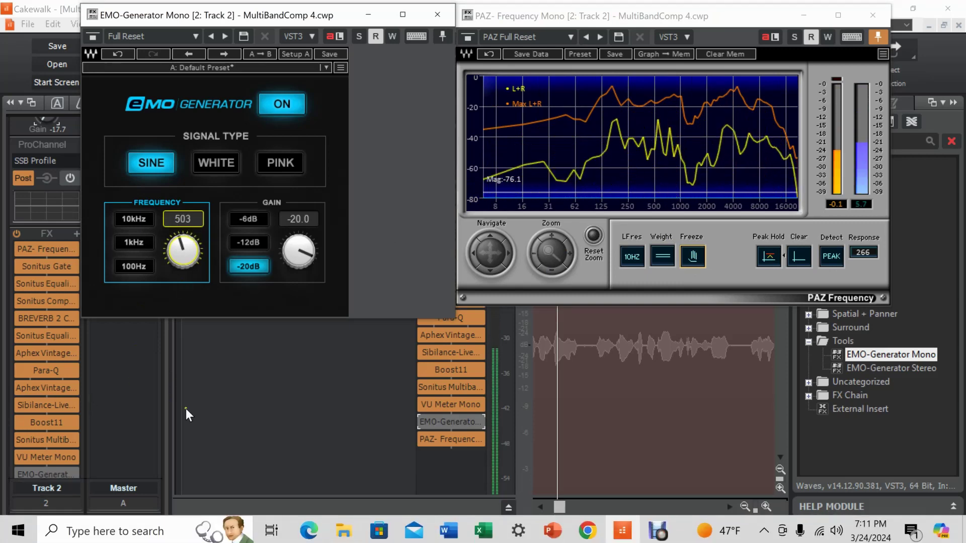
pyautogui.click(198, 220)
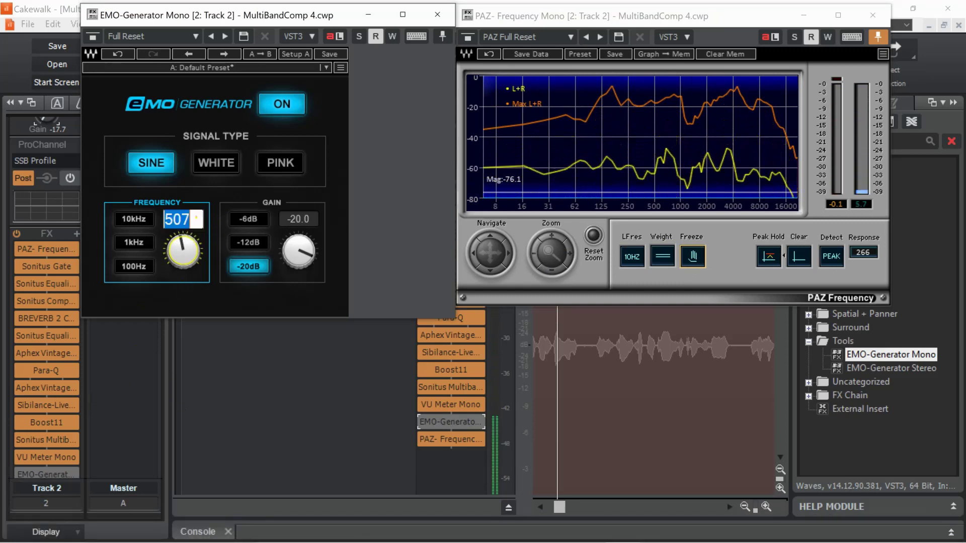
pyautogui.write('500')
pyautogui.press('Return')
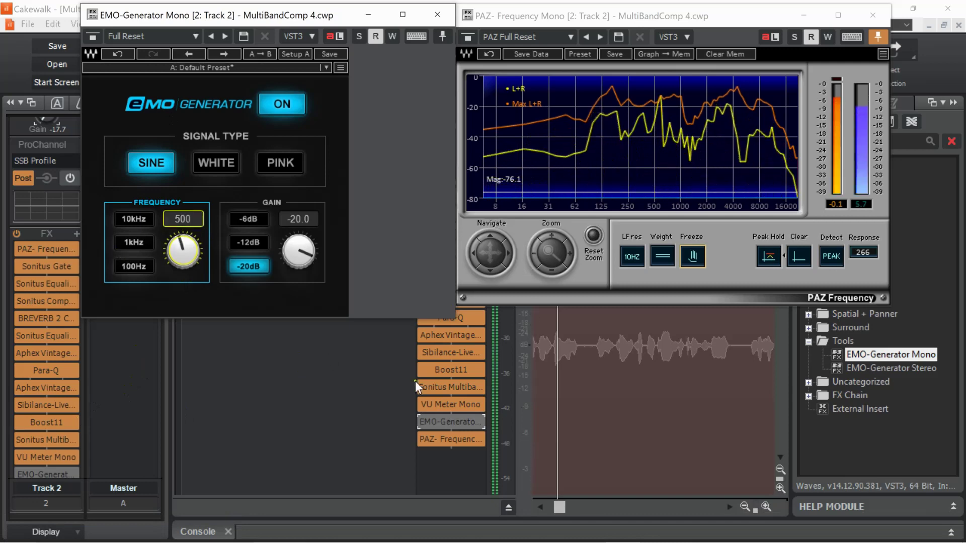
pyautogui.click(424, 422)
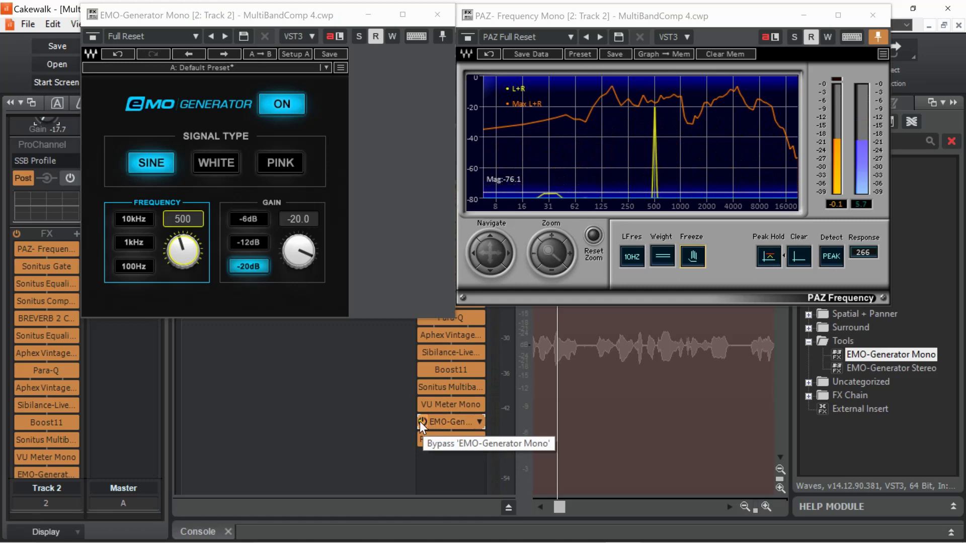
pyautogui.click(421, 422)
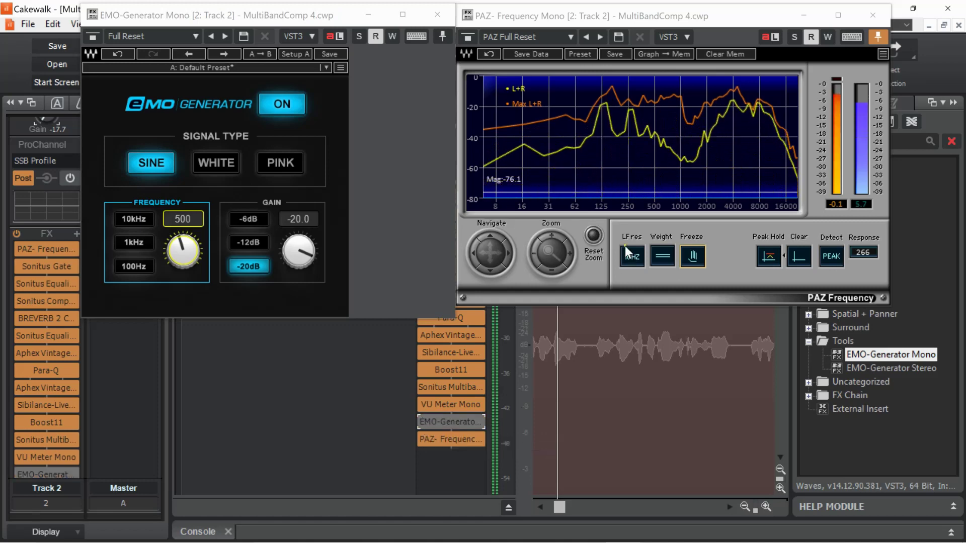
# Step: Capture a frozen PAZ graph of a 1000 Hz EMO-Generator sine tone, leaving the generator bypassed in Track 2's FX rack
pyautogui.click(199, 219)
pyautogui.press('Up')
pyautogui.press('Up')
pyautogui.press('Up')
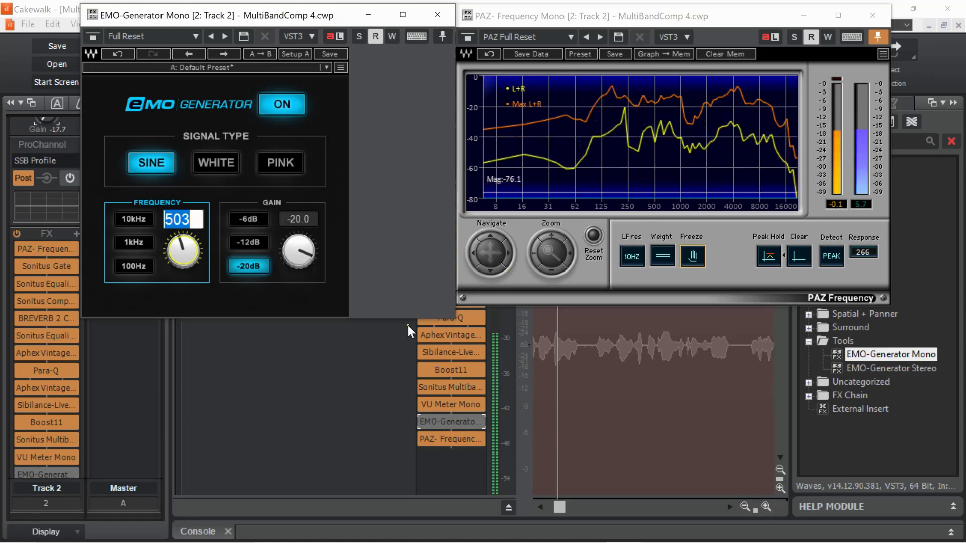
pyautogui.write('1000')
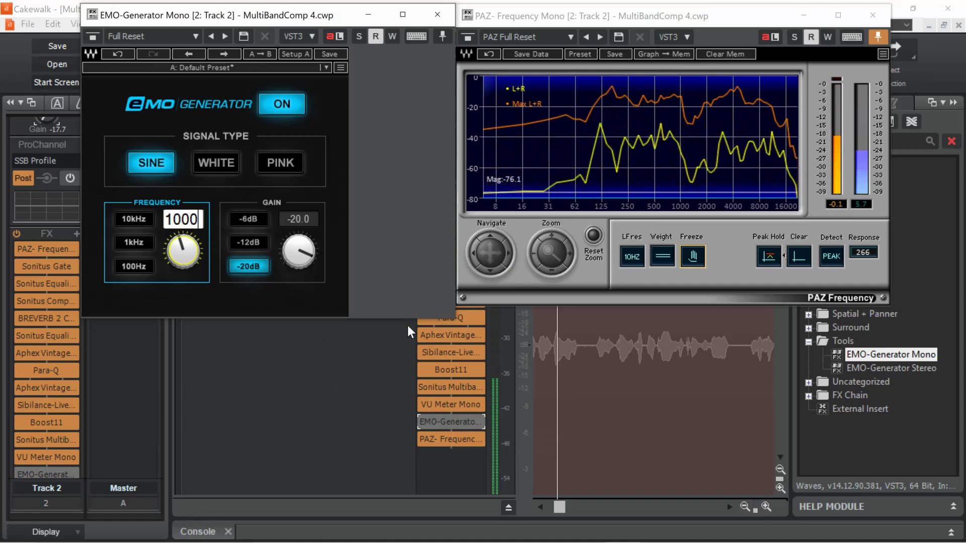
pyautogui.press('Return')
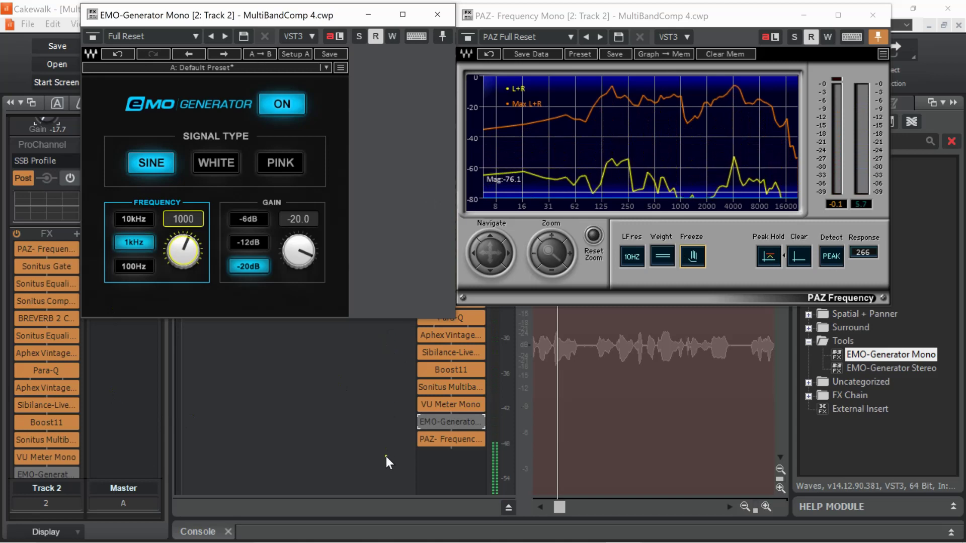
pyautogui.click(417, 423)
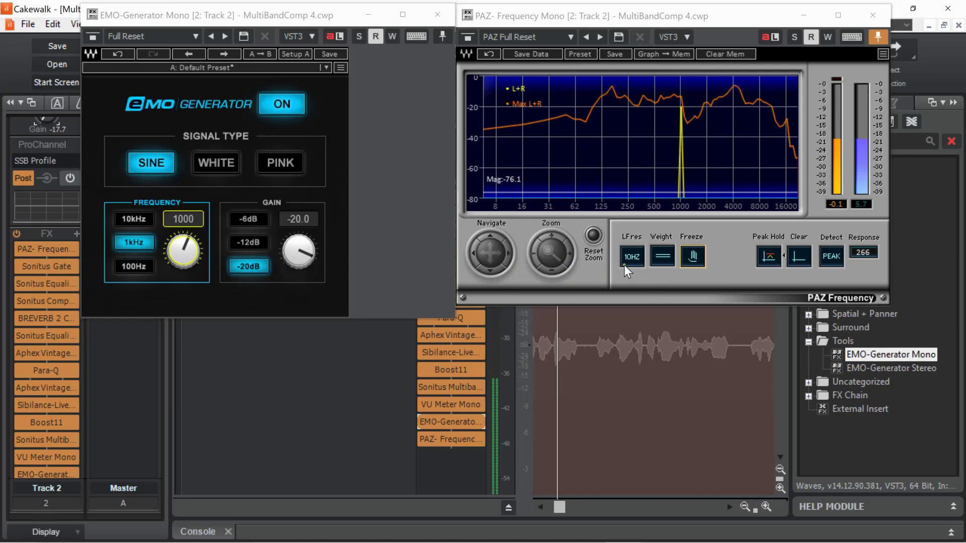
pyautogui.click(690, 256)
pyautogui.click(418, 423)
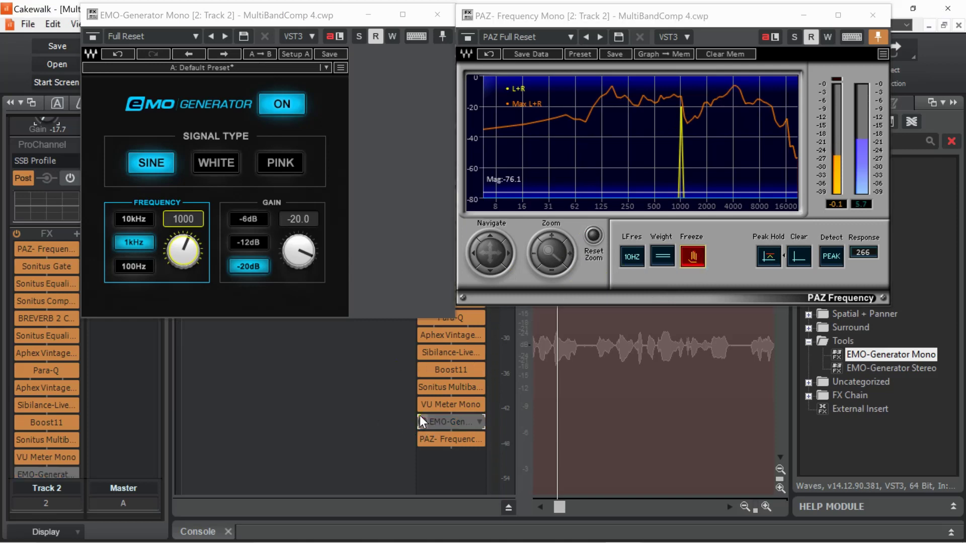
# Step: Magnify the frozen PAZ graph's frequency axis to inspect the 1000 Hz peak, then restore the full range and unfreeze it
pyautogui.click(569, 250)
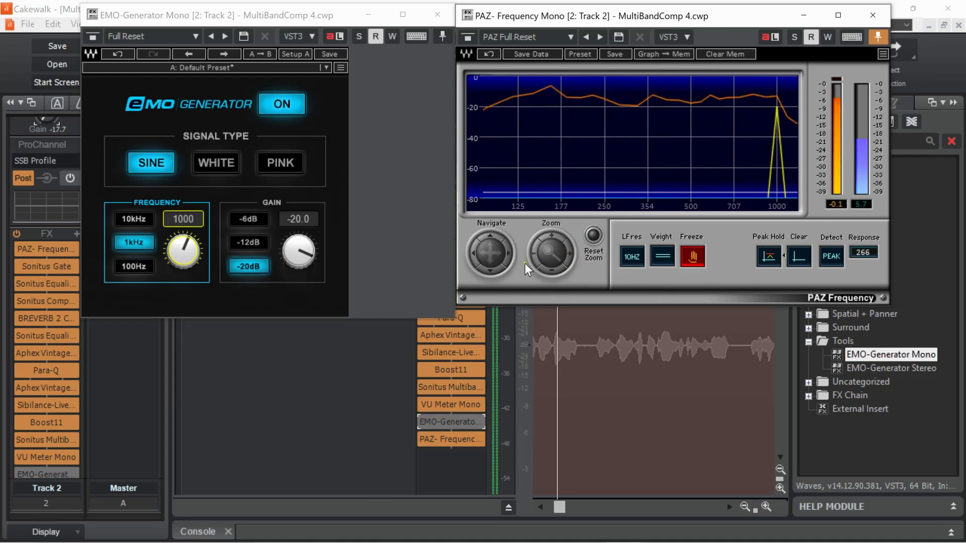
pyautogui.click(536, 254)
pyautogui.click(536, 253)
pyautogui.click(535, 253)
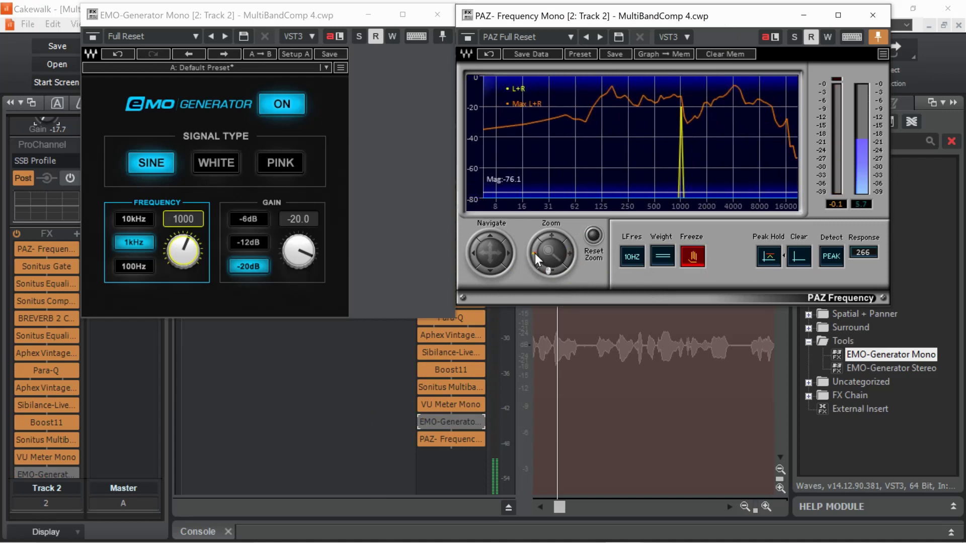
pyautogui.click(693, 257)
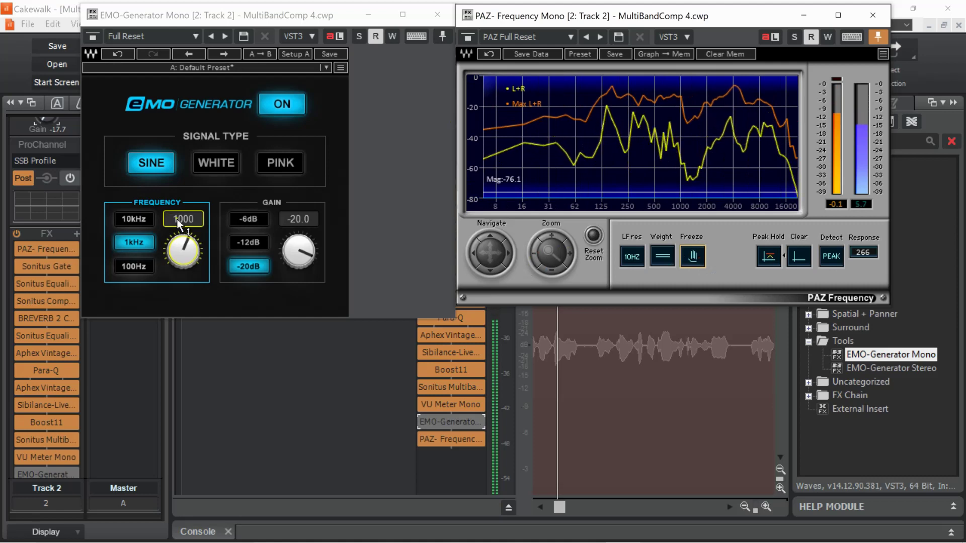
# Step: Set the EMO-Generator's sine frequency to 2000 Hz and briefly enable the effect to view the tone in PAZ
pyautogui.click(198, 217)
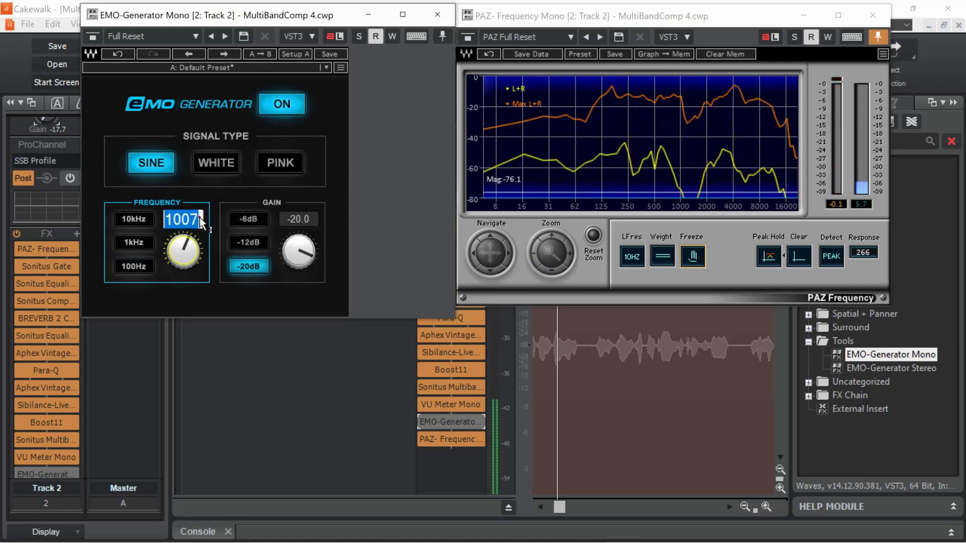
pyautogui.write('2000')
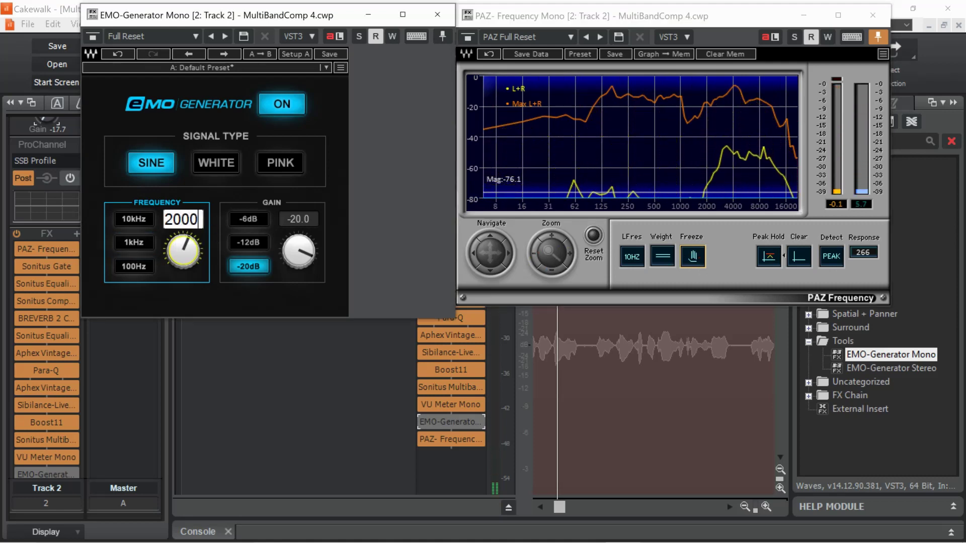
pyautogui.press('Return')
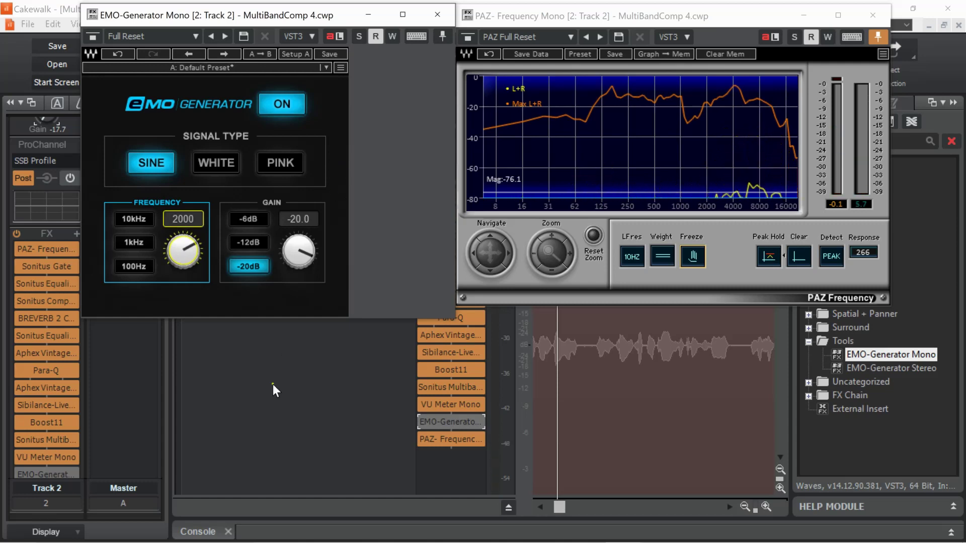
pyautogui.click(422, 422)
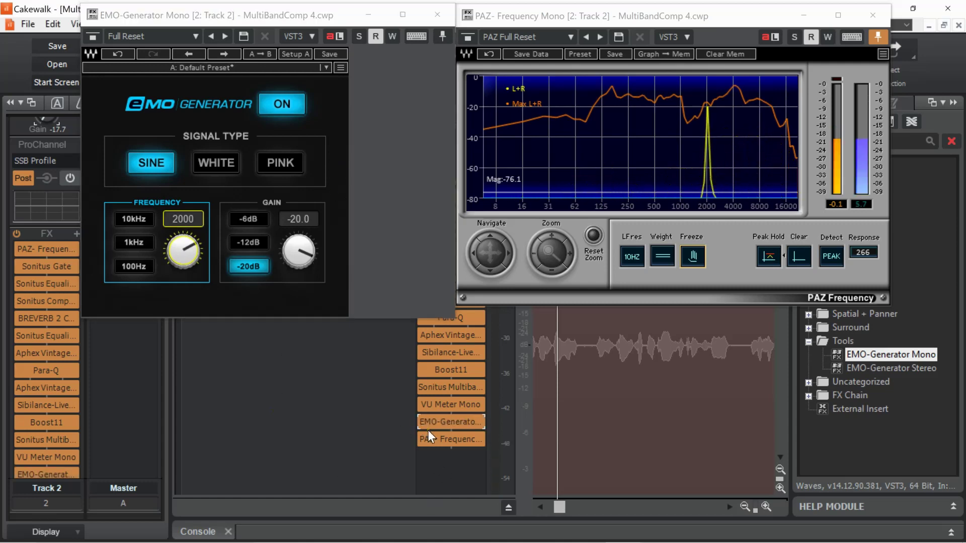
pyautogui.click(420, 421)
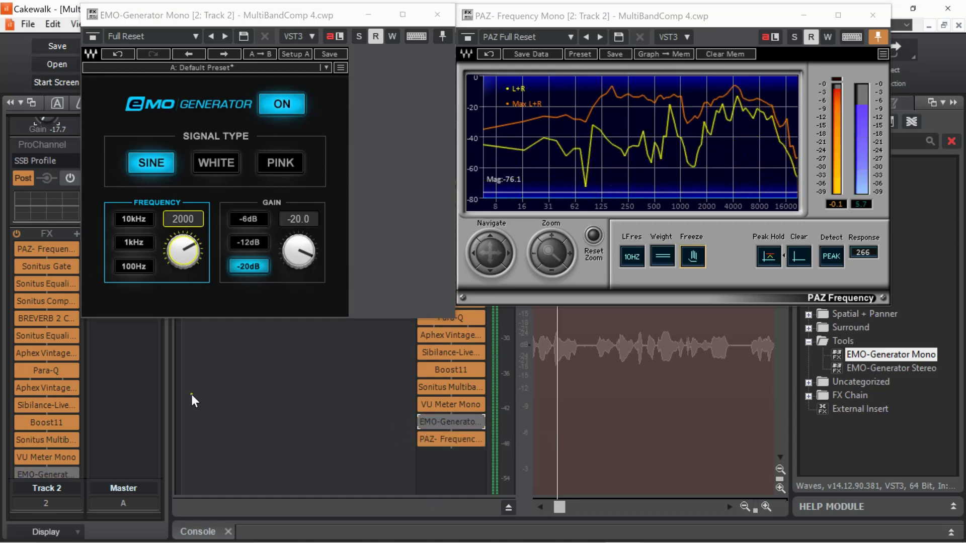
# Step: Set the EMO-Generator's sine frequency to 4000 Hz and briefly enable the effect to view the tone in PAZ
pyautogui.click(184, 219)
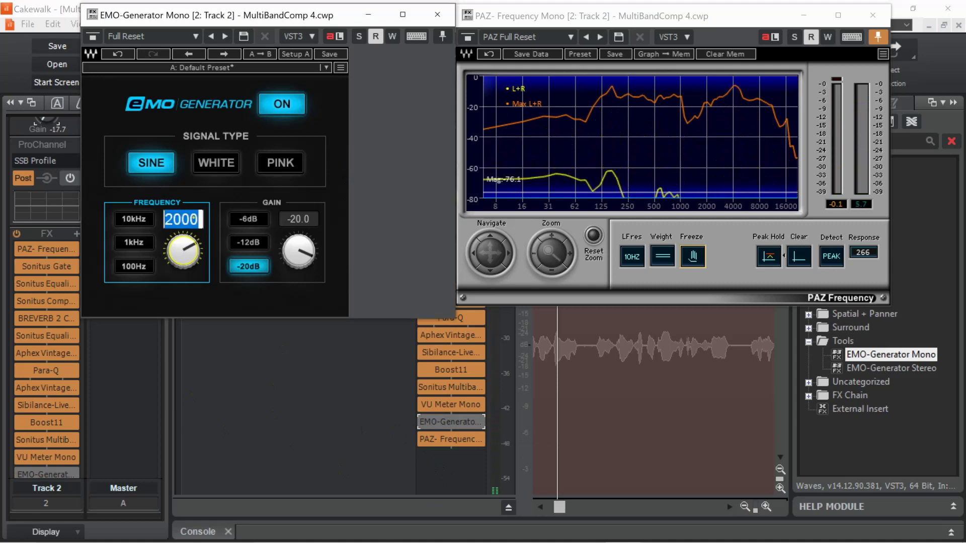
pyautogui.write('4000')
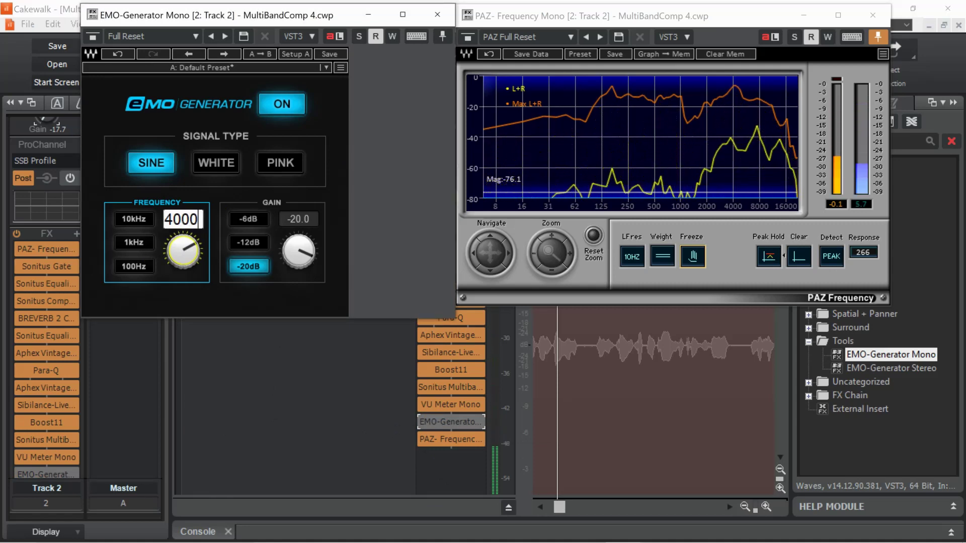
pyautogui.press('Return')
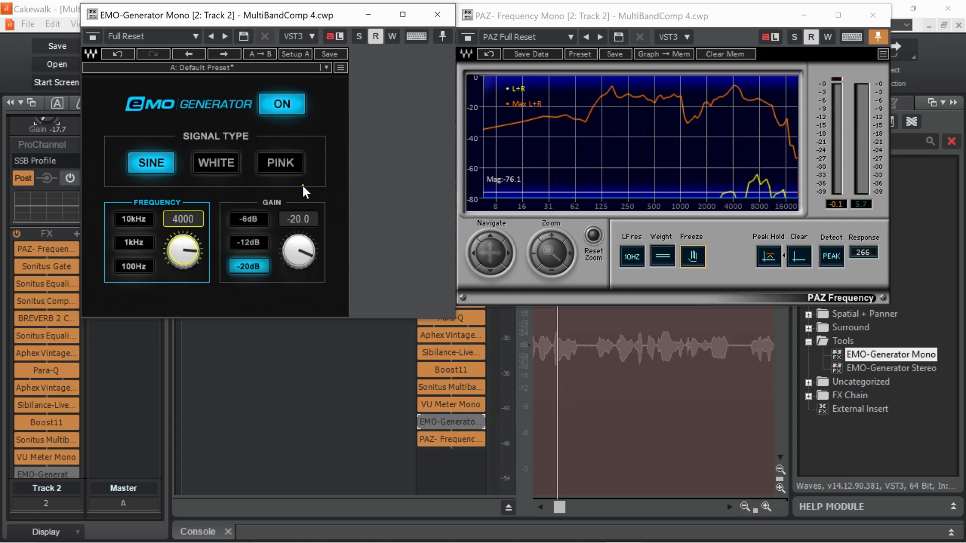
pyautogui.click(423, 424)
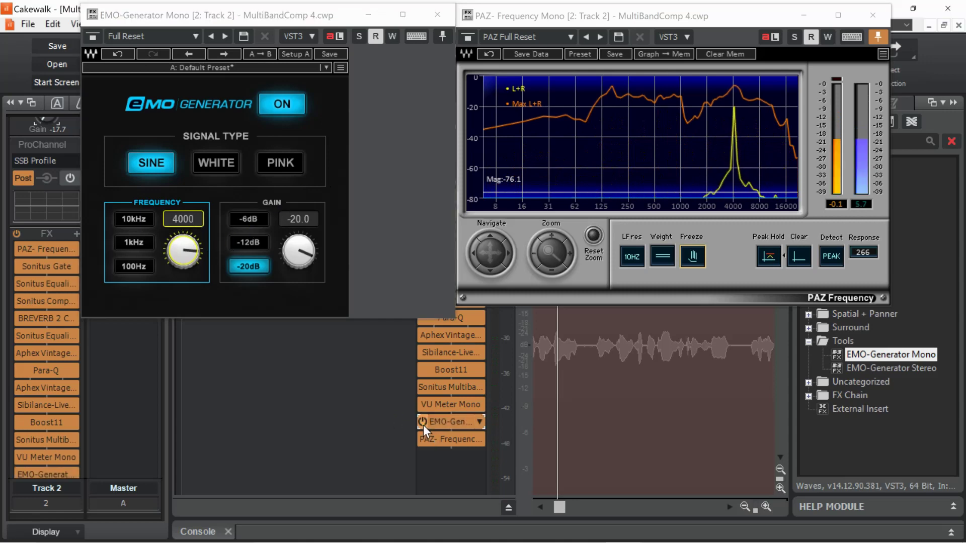
pyautogui.click(423, 425)
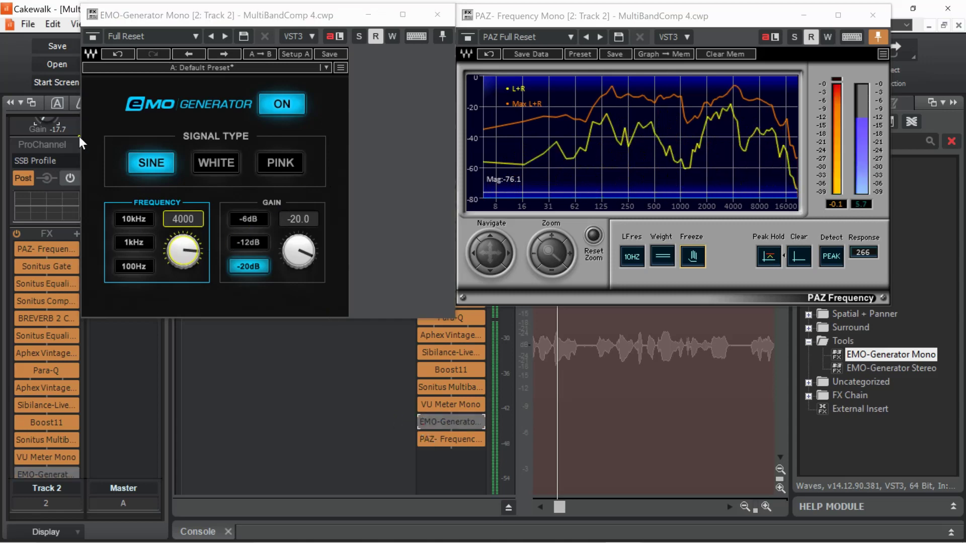
# Step: Set the EMO-Generator's sine frequency to 8000 Hz and briefly enable the effect to view the tone in PAZ
pyautogui.moveTo(196, 222); pyautogui.dragTo(192, 222)
pyautogui.doubleClick(193, 221)
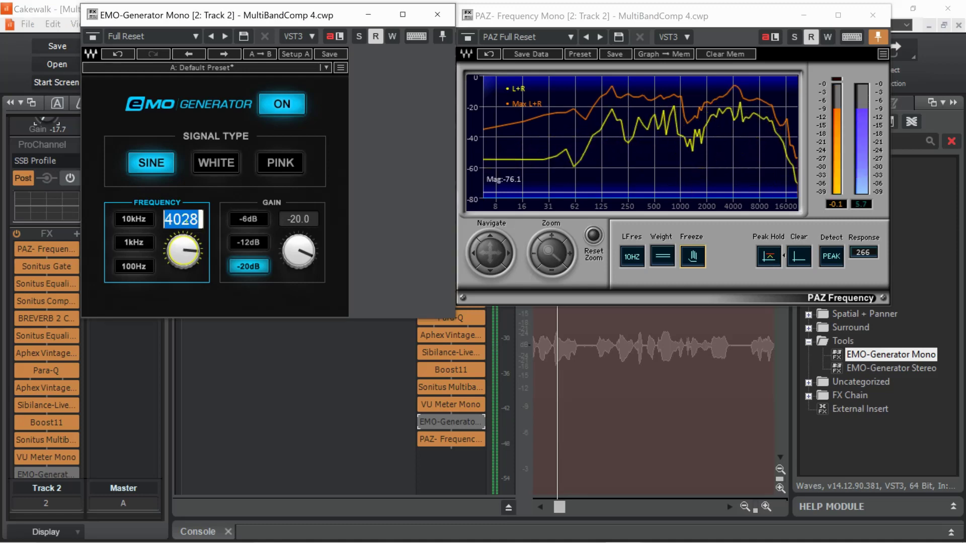
pyautogui.write('5')
pyautogui.press('BackSpace')
pyautogui.write('8000')
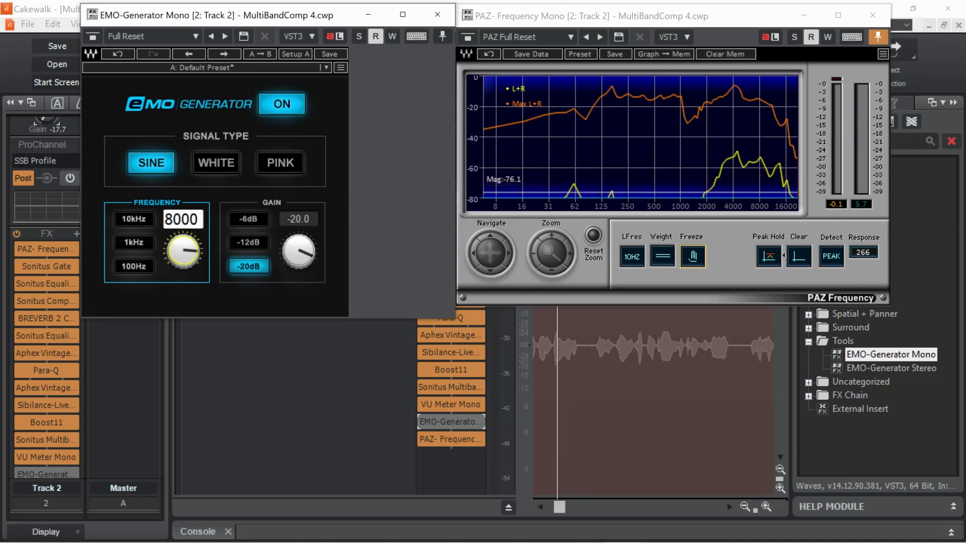
pyautogui.press('Return')
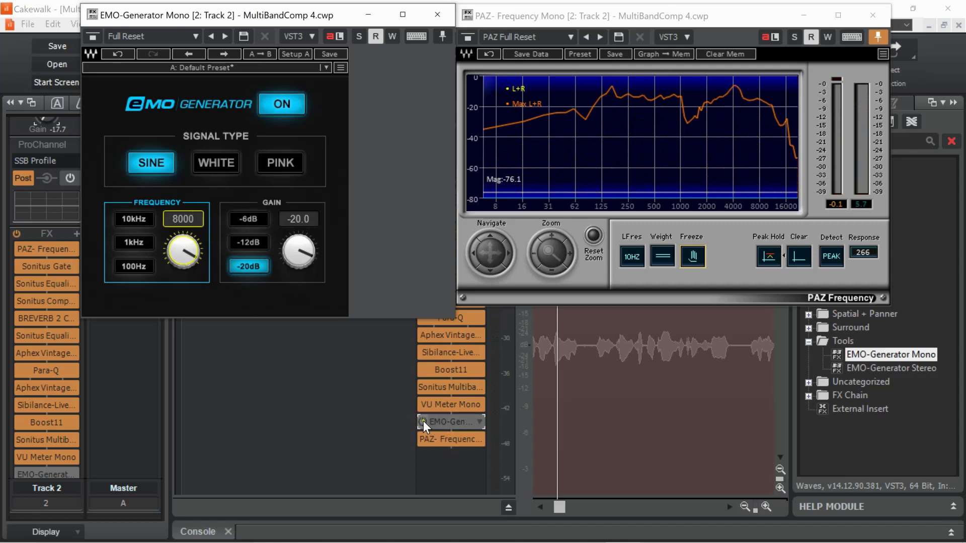
pyautogui.click(422, 422)
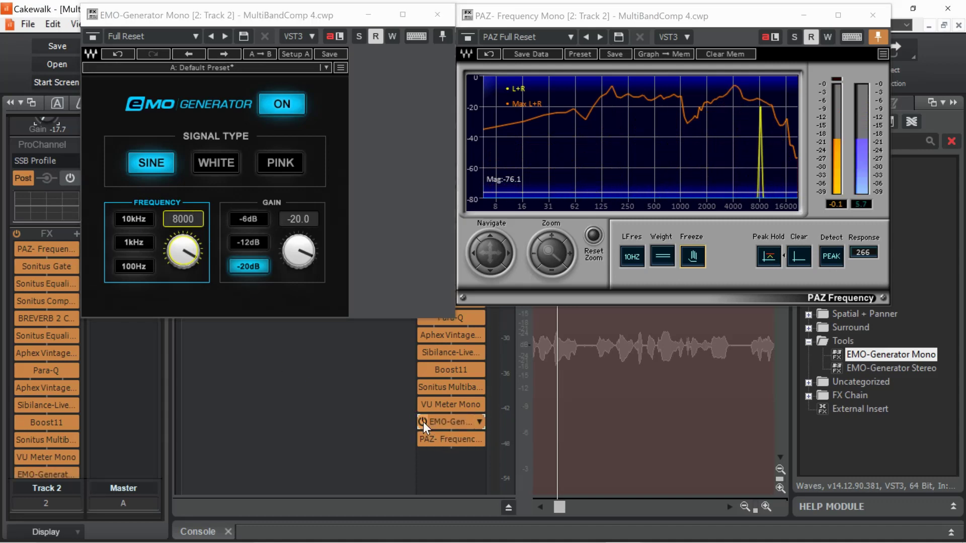
pyautogui.click(422, 421)
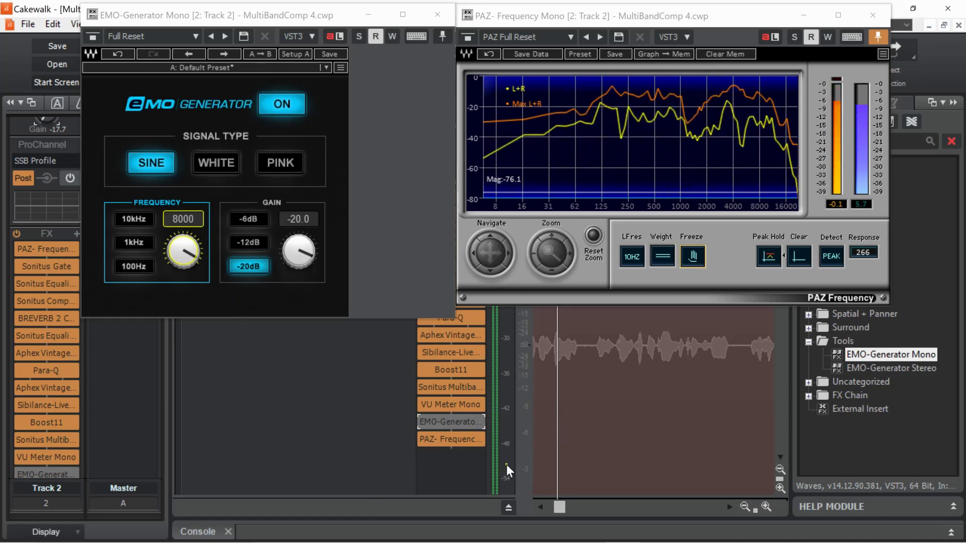
# Step: Set the EMO-Generator's sine frequency to 31 Hz and enable the effect to view the tone in PAZ
pyautogui.click(196, 220)
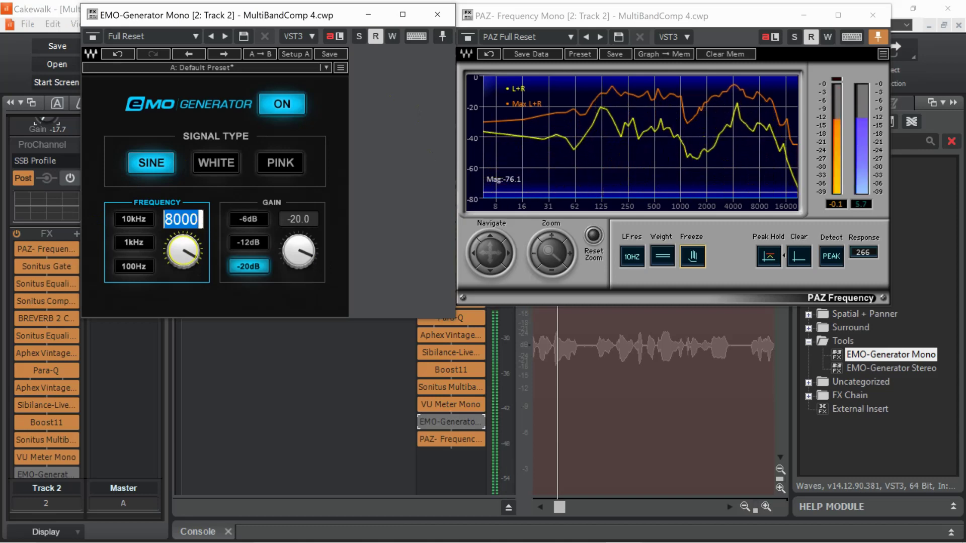
pyautogui.write('31')
pyautogui.press('Return')
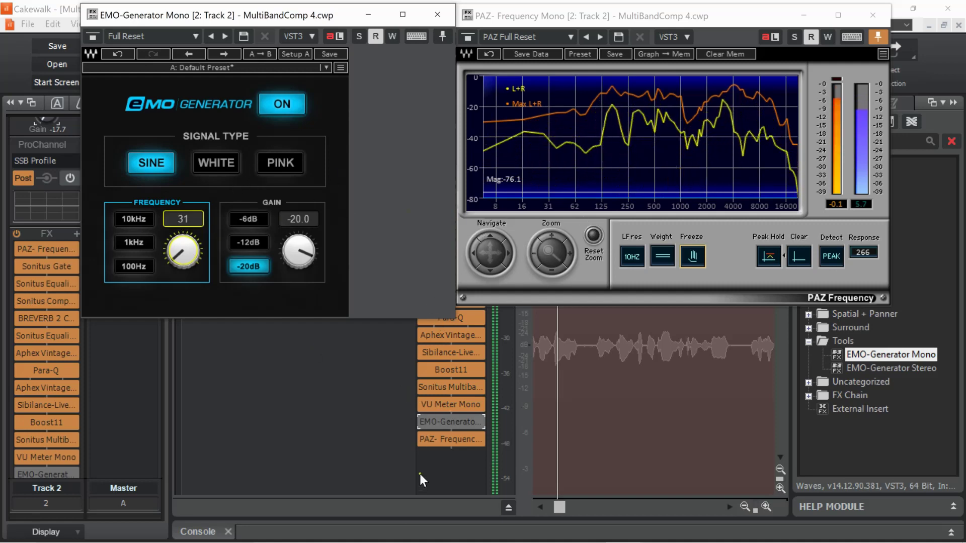
pyautogui.click(423, 420)
pyautogui.click(423, 419)
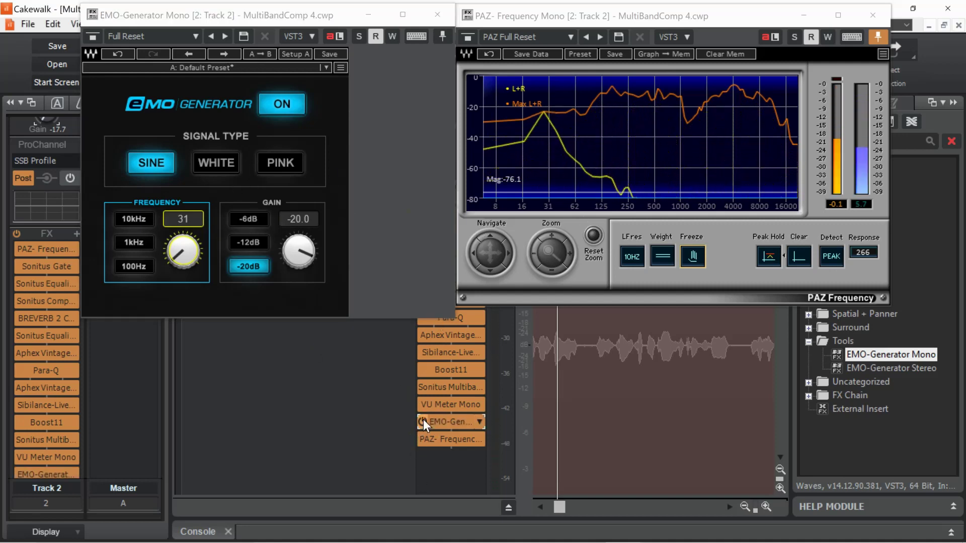
# Step: Switch PAZ's low-frequency resolution to 20 Hz, and freeze the graph before bypassing the EMO-Generator
pyautogui.click(630, 256)
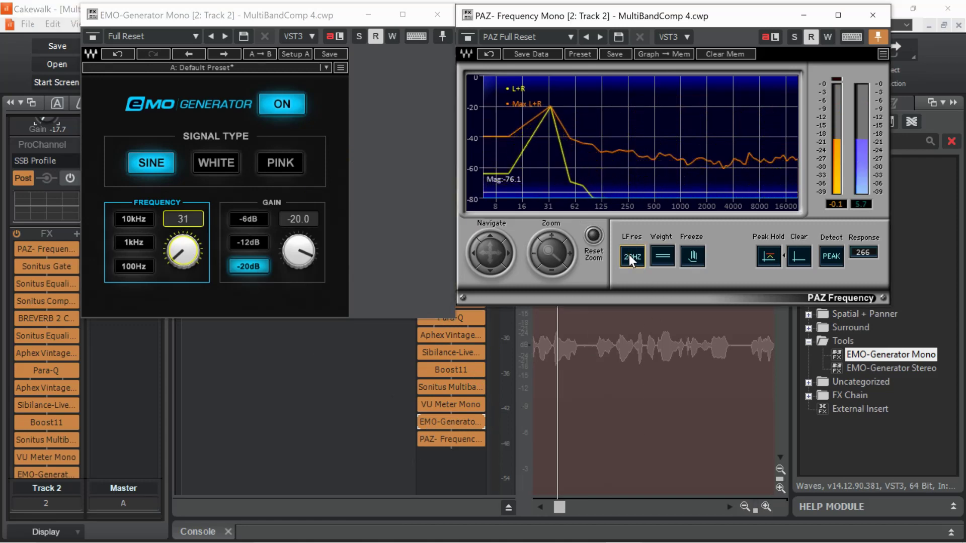
pyautogui.moveTo(426, 421)
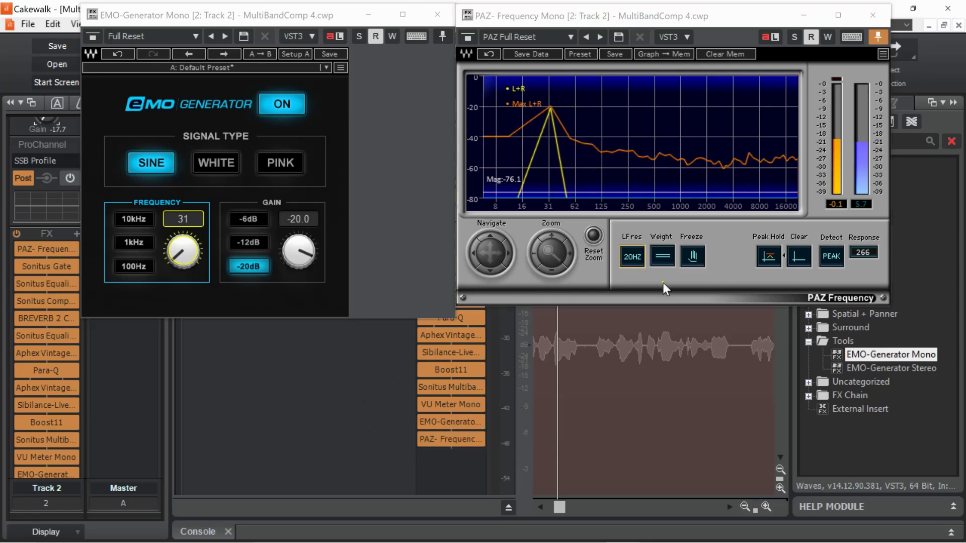
pyautogui.click(693, 256)
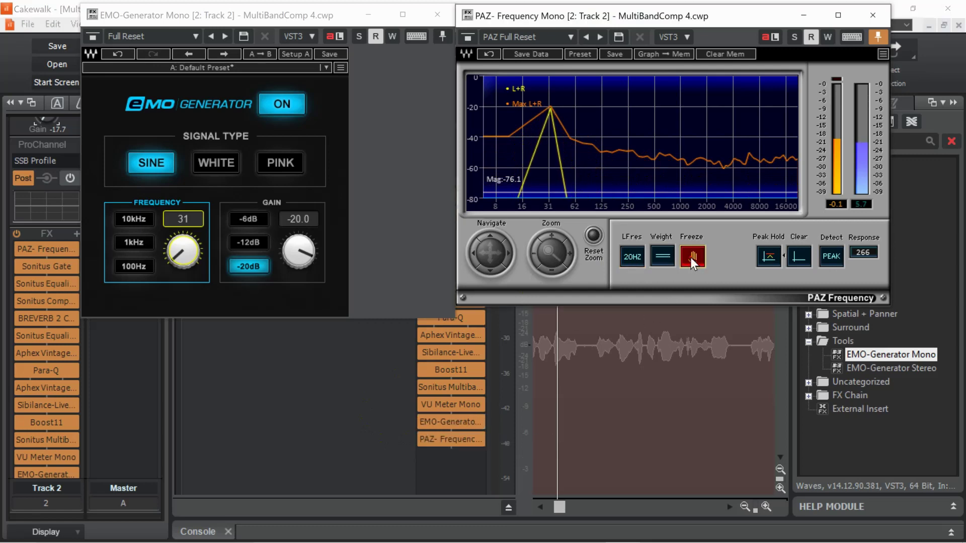
pyautogui.click(424, 421)
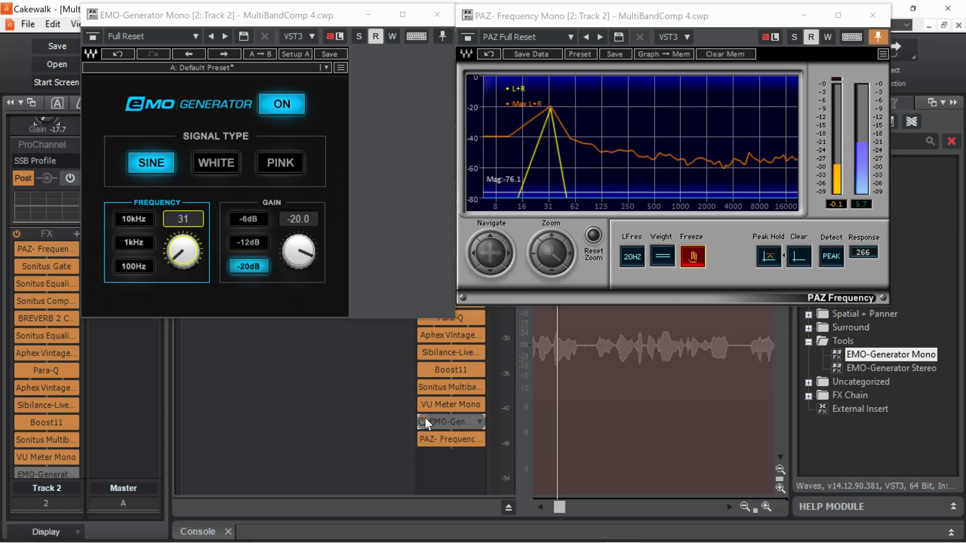
# Step: Magnify the frozen PAZ graph's frequency axis to inspect the 31 Hz peak
pyautogui.click(567, 249)
pyautogui.click(567, 249)
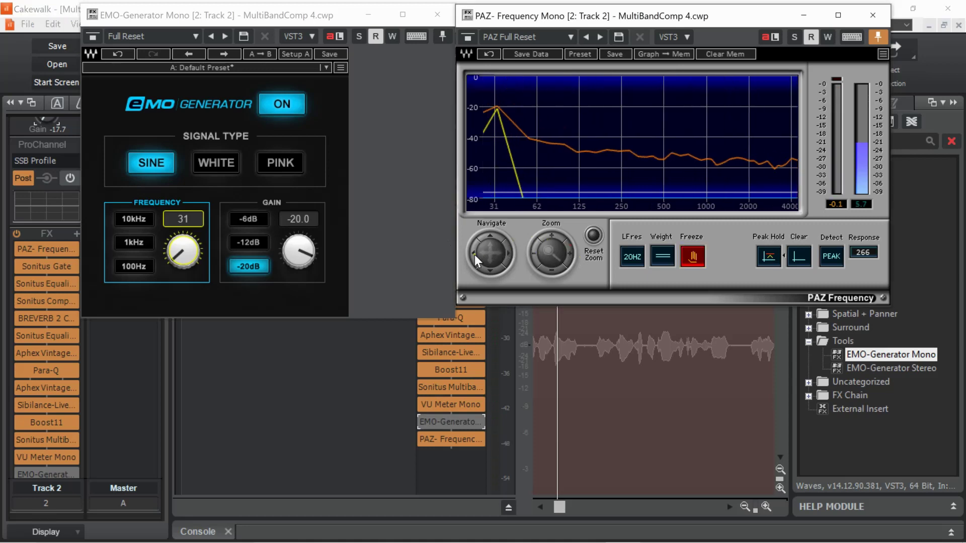
pyautogui.click(473, 254)
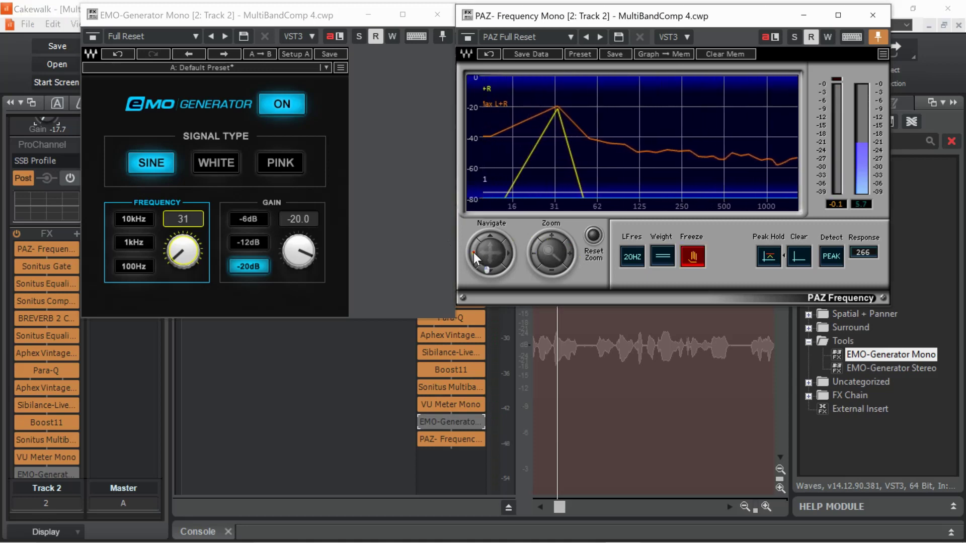
pyautogui.click(567, 251)
pyautogui.click(568, 251)
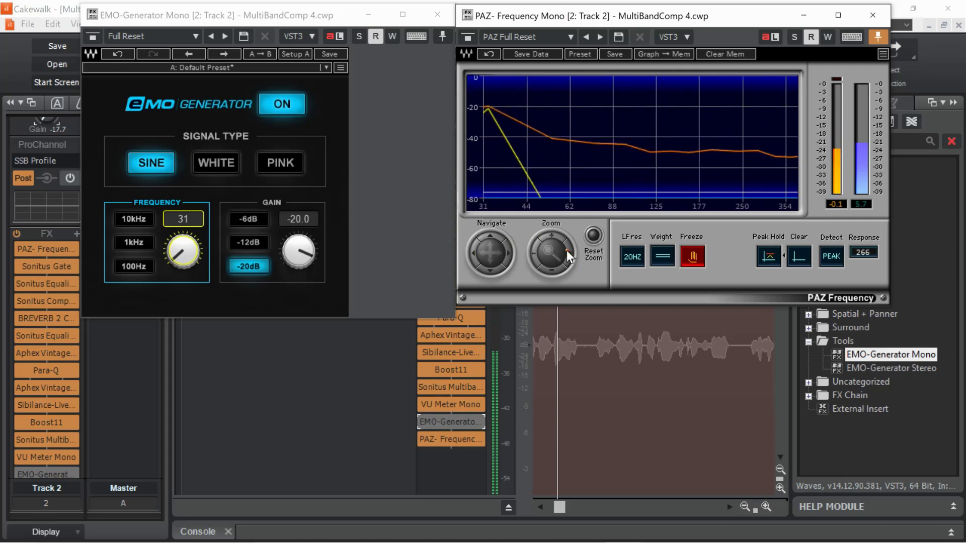
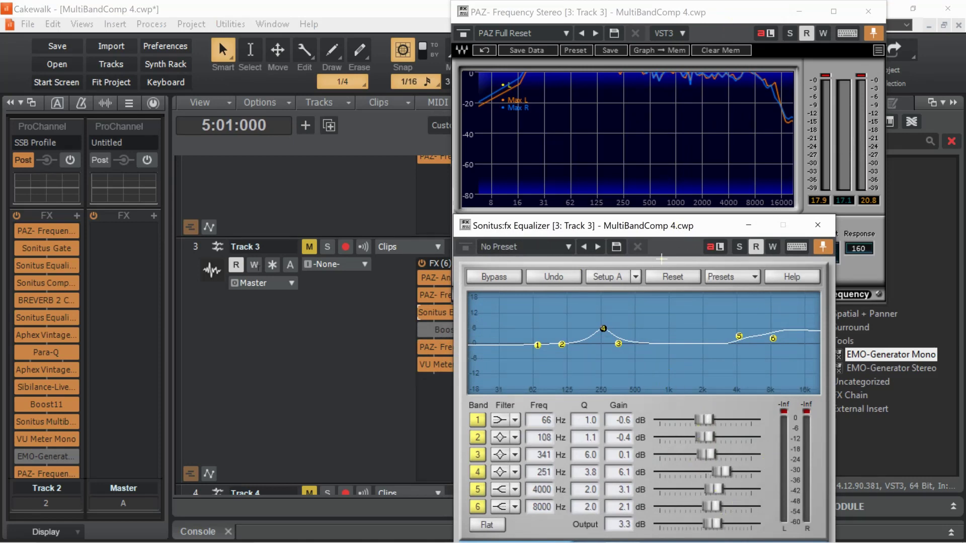
# Step: Unmute Track 3 and play it with its PAZ Frequency Stereo analyzer in front of the equalizer
pyautogui.click(308, 246)
pyautogui.scroll(3, 365, 386)
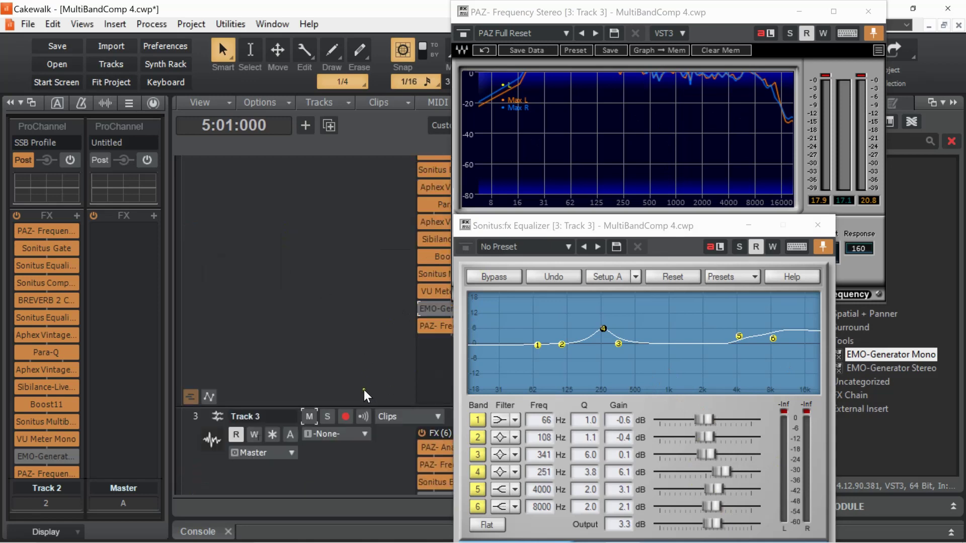
pyautogui.moveTo(656, 14)
pyautogui.mouseDown()
pyautogui.moveTo(618, 104)
pyautogui.moveTo(668, 21)
pyautogui.moveTo(657, 8)
pyautogui.moveTo(670, 0)
pyautogui.moveTo(671, 16)
pyautogui.mouseUp()
pyautogui.click(550, 51)
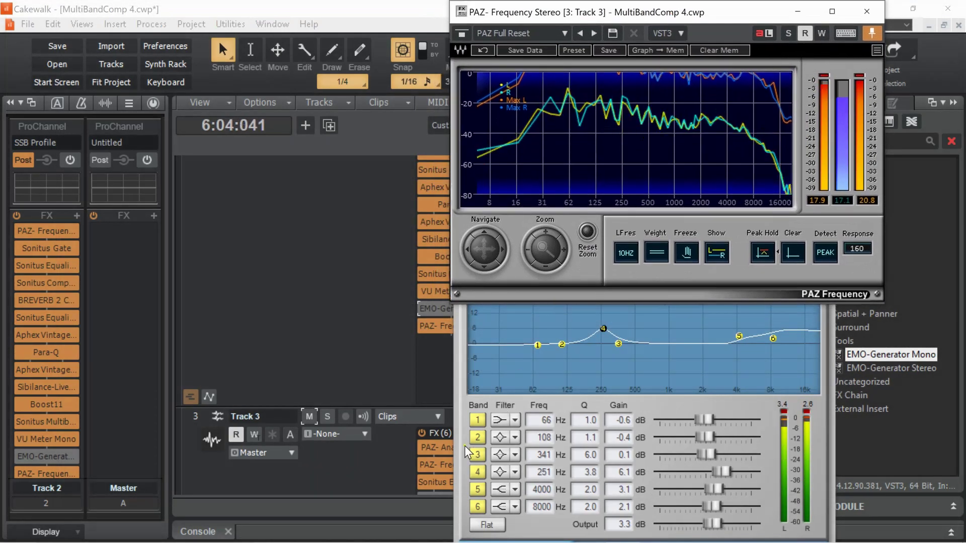
# Step: Sweep the equalizer's boosted band 4 across the spectrum, flatten it at 205 Hz and -0.1 dB, and stop playback
pyautogui.click(467, 452)
pyautogui.moveTo(603, 330); pyautogui.dragTo(732, 301)
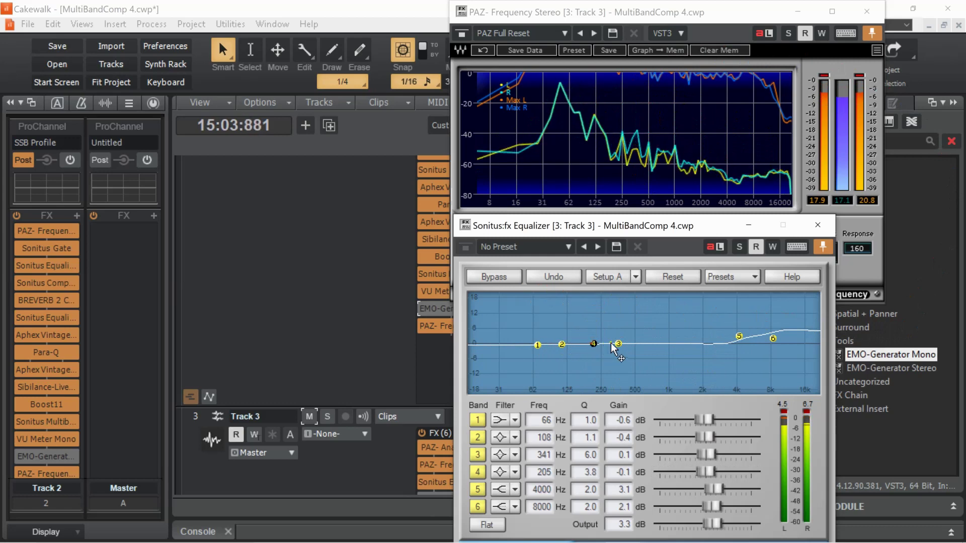
pyautogui.click(809, 11)
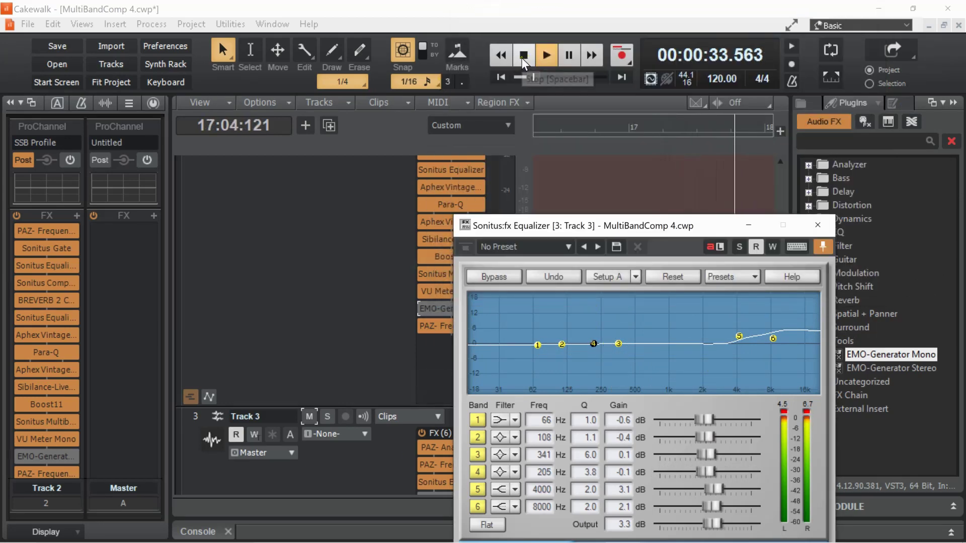
pyautogui.click(523, 55)
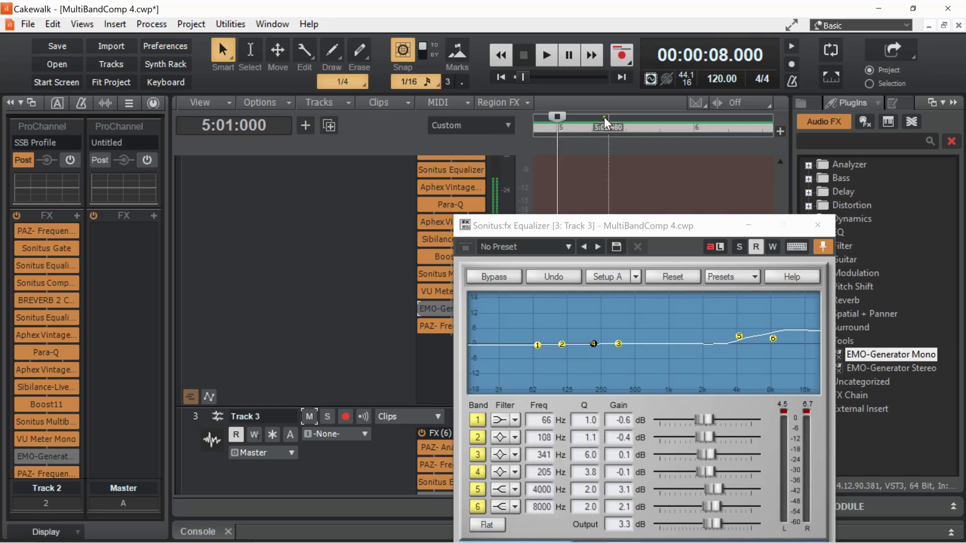
# Step: Minimize the equalizer and open the last and first PAZ Frequency analyzers in Track 2's effects chain
pyautogui.click(748, 226)
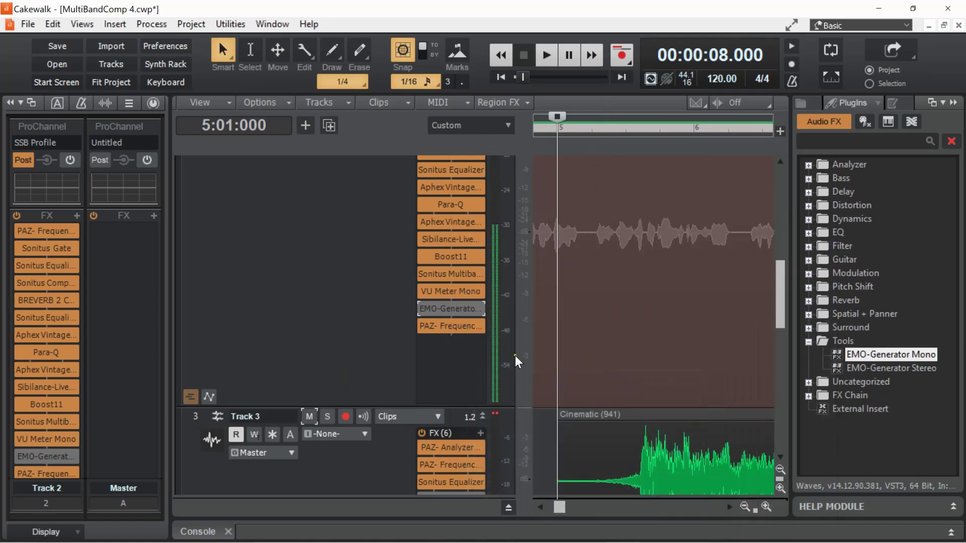
pyautogui.doubleClick(450, 326)
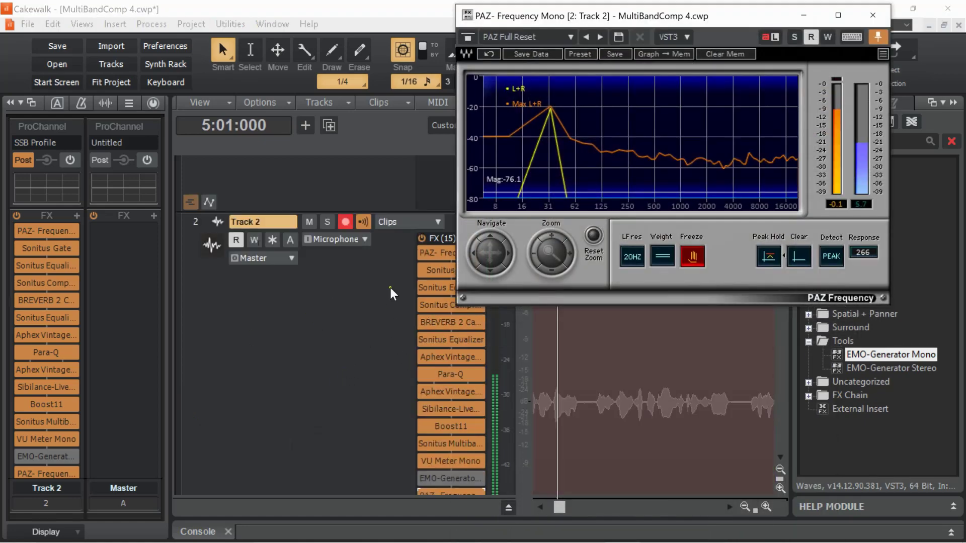
pyautogui.doubleClick(446, 255)
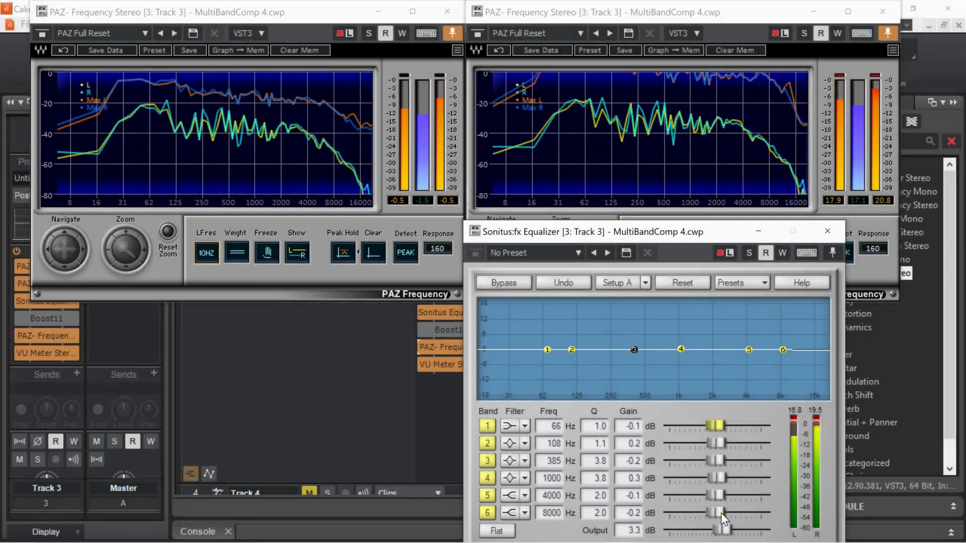
# Step: Cut Track 3's 108 Hz equalizer band to about -17.8 dB during playback, and return it to about -0.3 dB
pyautogui.moveTo(720, 512); pyautogui.dragTo(451, 475)
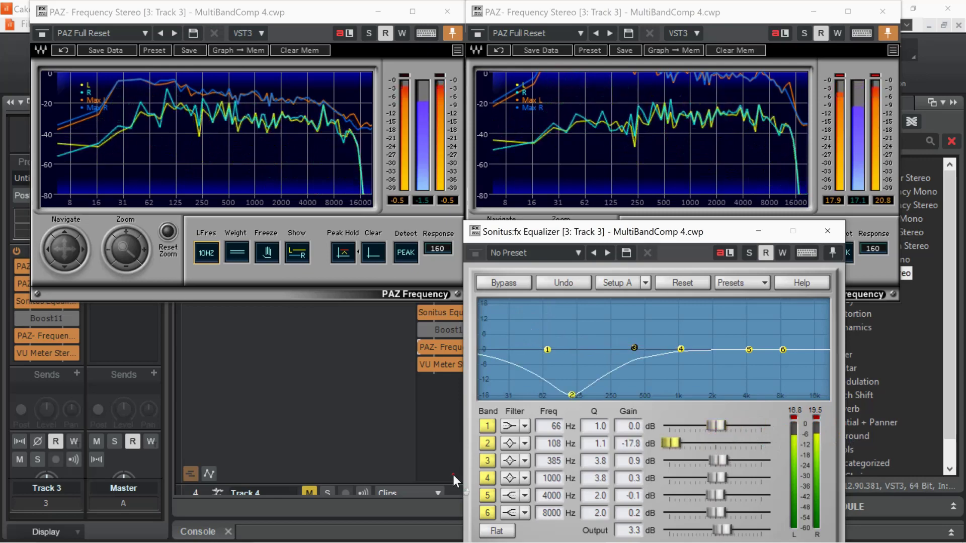
pyautogui.moveTo(453, 475); pyautogui.dragTo(702, 493)
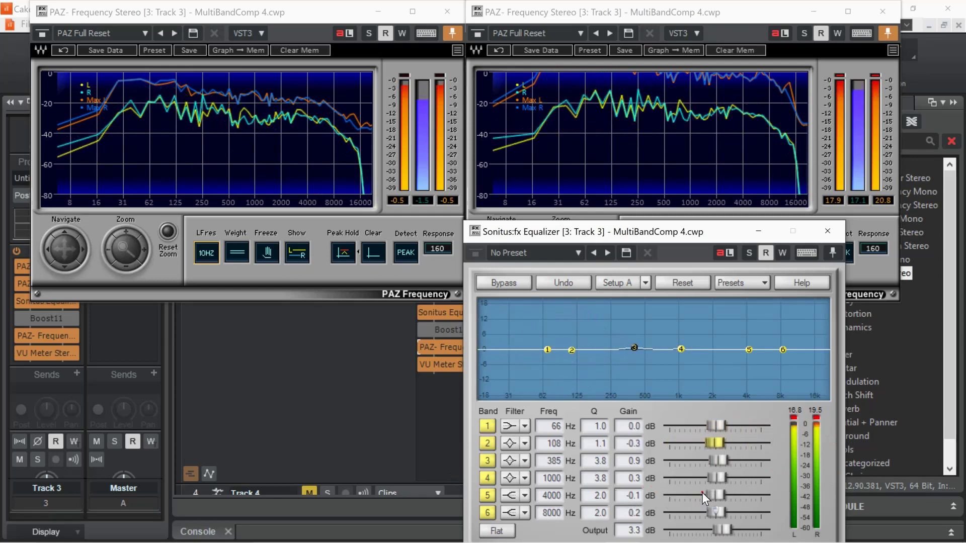
# Step: Boost the 385 Hz band to about 9.8 dB while narrowing its Q to 6.0, and return its gain to about -0.3 dB
pyautogui.moveTo(726, 456)
pyautogui.mouseDown()
pyautogui.moveTo(832, 448)
pyautogui.moveTo(712, 454)
pyautogui.mouseUp()
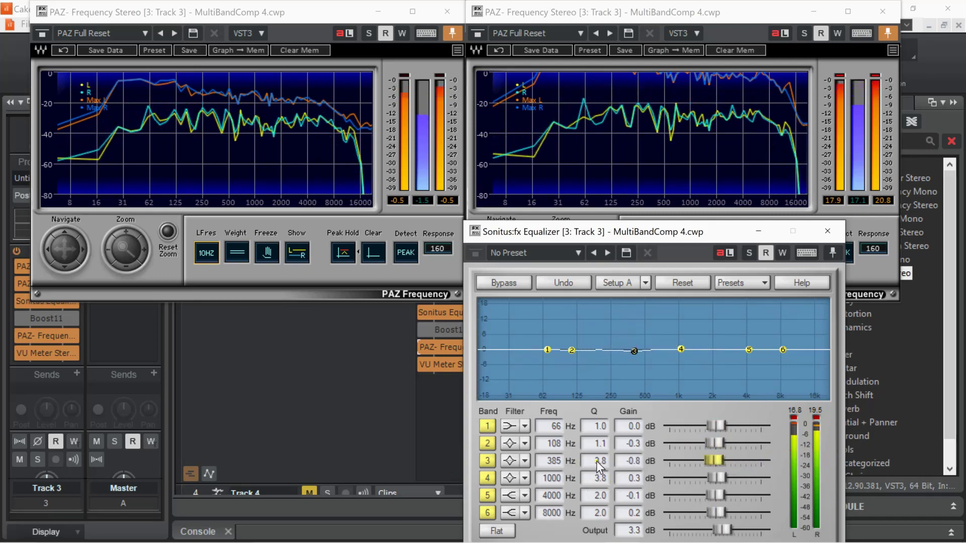
pyautogui.moveTo(725, 459); pyautogui.dragTo(797, 445)
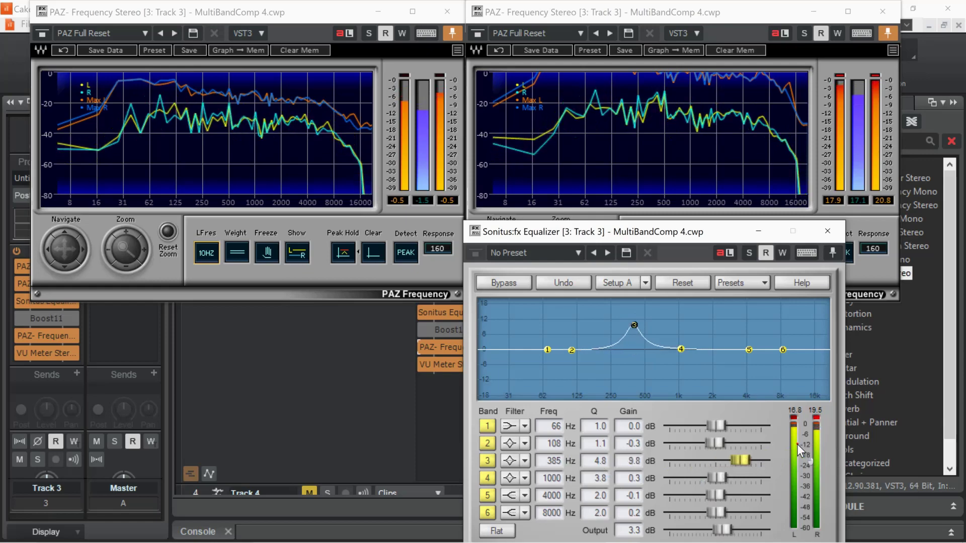
pyautogui.moveTo(719, 443); pyautogui.dragTo(710, 445)
pyautogui.scroll(5, 600, 462)
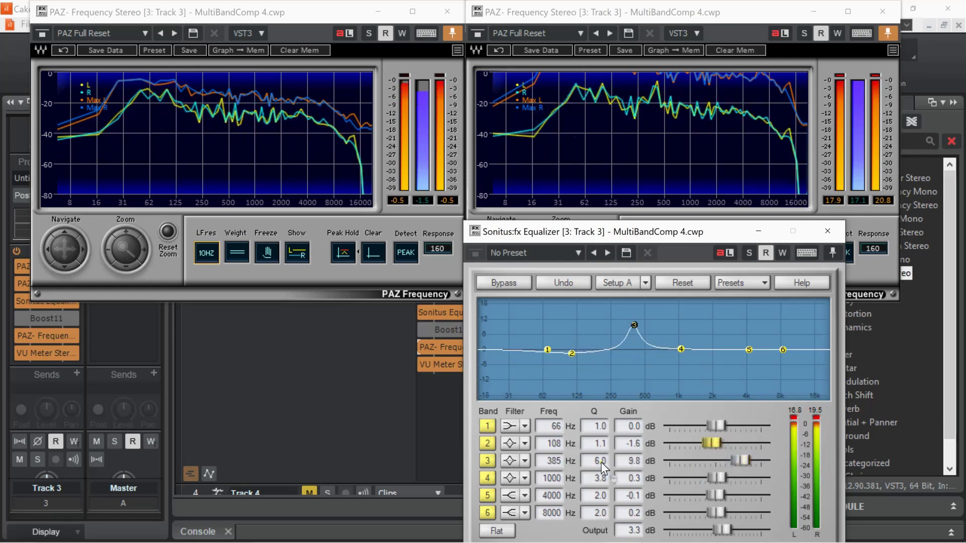
pyautogui.moveTo(747, 458); pyautogui.dragTo(713, 479)
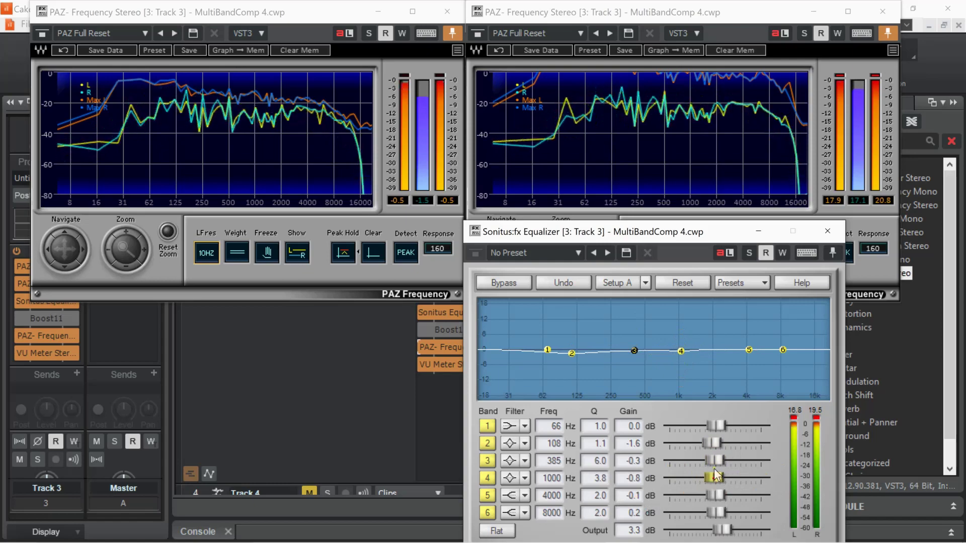
# Step: Raise the 108 Hz band to 2.2 dB and the 66 Hz band to 8.4 dB; cut 4000 Hz to -14.6 dB and 8000 Hz to -15.9 dB
pyautogui.moveTo(714, 442); pyautogui.dragTo(743, 442)
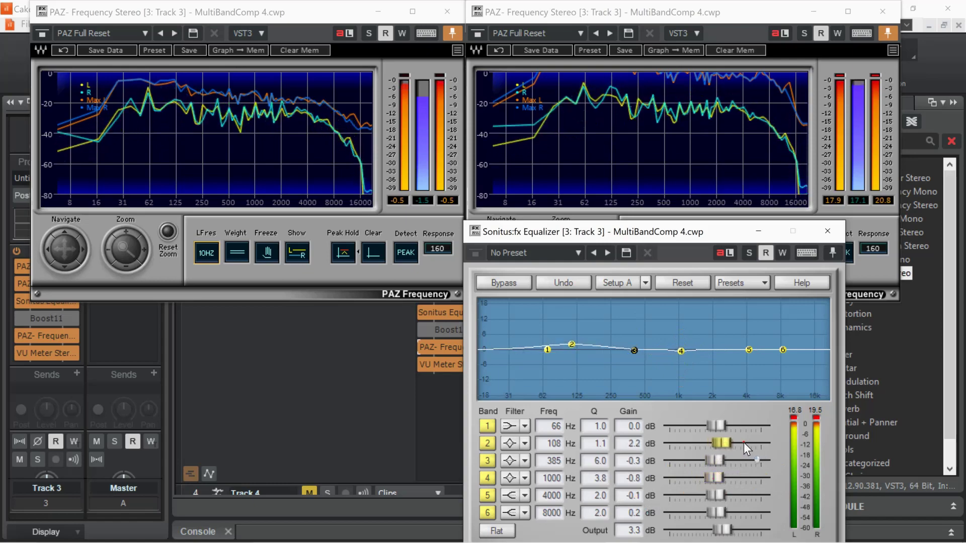
pyautogui.moveTo(718, 494); pyautogui.dragTo(780, 423)
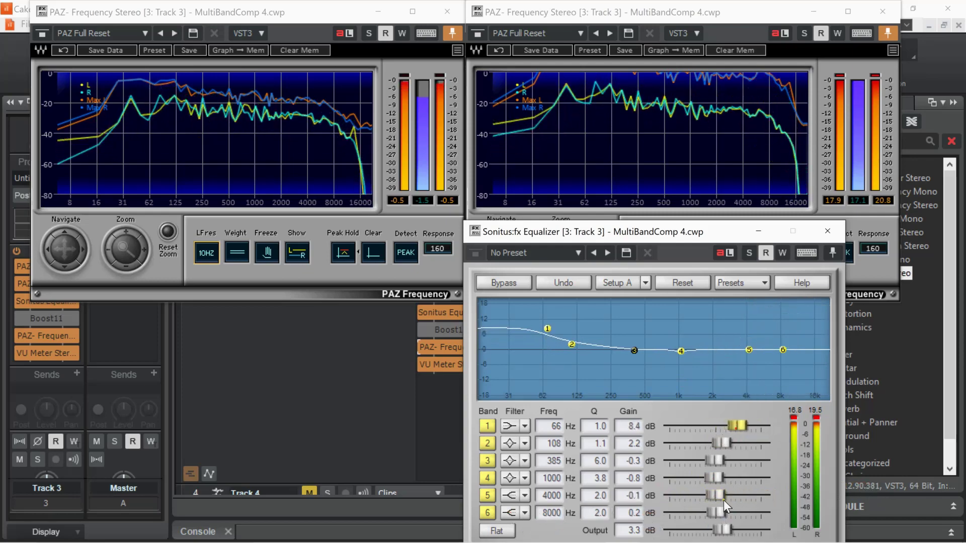
pyautogui.moveTo(720, 493); pyautogui.dragTo(611, 499)
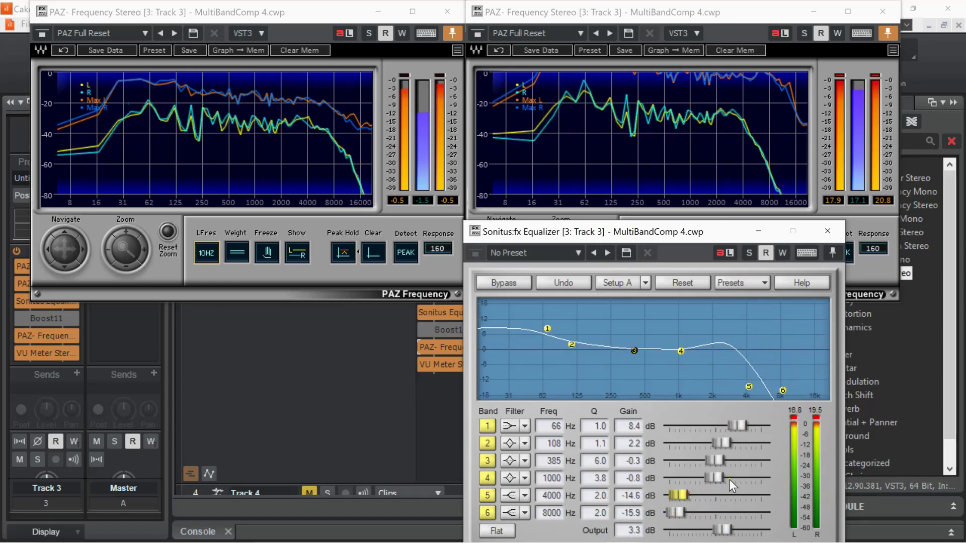
# Step: Return the equalizer gains near flat: 66 Hz -0.6 dB, 108 Hz -0.4 dB, 1000 Hz -0.7 dB, 4000 Hz -1.0 dB and 8000 Hz 2.1 dB
pyautogui.moveTo(675, 482); pyautogui.dragTo(725, 481)
pyautogui.moveTo(672, 493); pyautogui.dragTo(709, 513)
pyautogui.moveTo(719, 478)
pyautogui.mouseDown()
pyautogui.moveTo(736, 476)
pyautogui.moveTo(726, 478)
pyautogui.mouseUp()
pyautogui.moveTo(737, 426)
pyautogui.mouseDown()
pyautogui.moveTo(748, 426)
pyautogui.moveTo(746, 446)
pyautogui.moveTo(701, 445)
pyautogui.moveTo(715, 444)
pyautogui.moveTo(719, 430)
pyautogui.mouseUp()
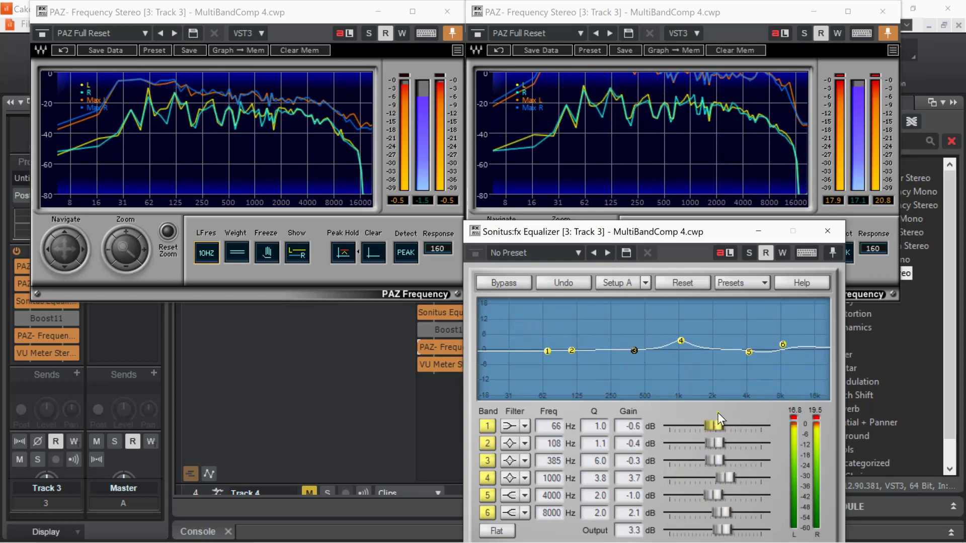
pyautogui.moveTo(721, 478); pyautogui.dragTo(713, 478)
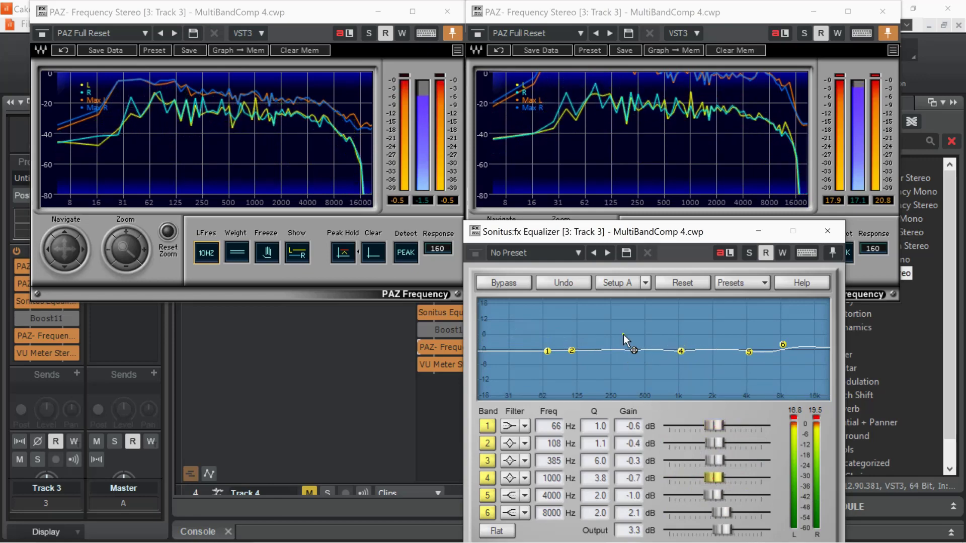
# Step: Sweep equalizer band 3 across the spectrum during playback and leave it at 341 Hz and -0.5 dB
pyautogui.moveTo(633, 352); pyautogui.dragTo(212, 394)
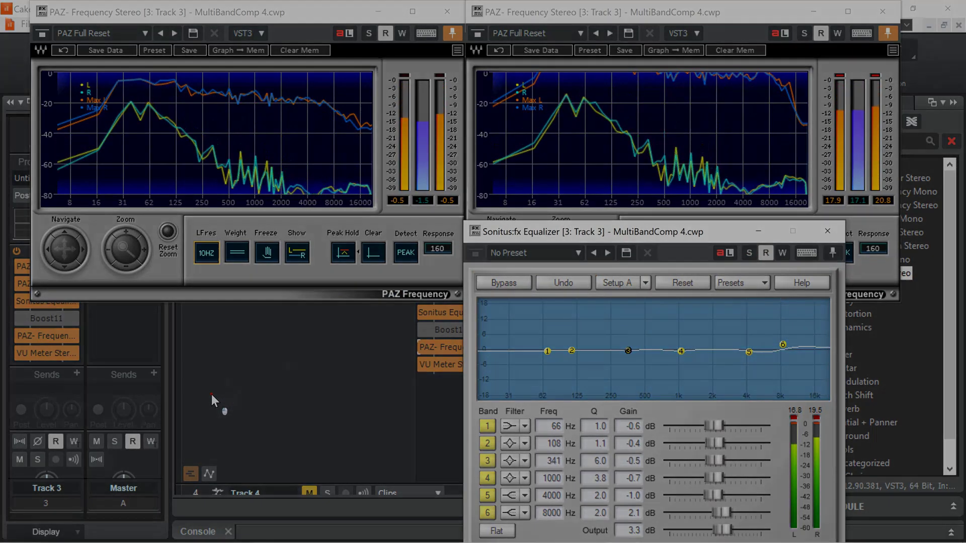